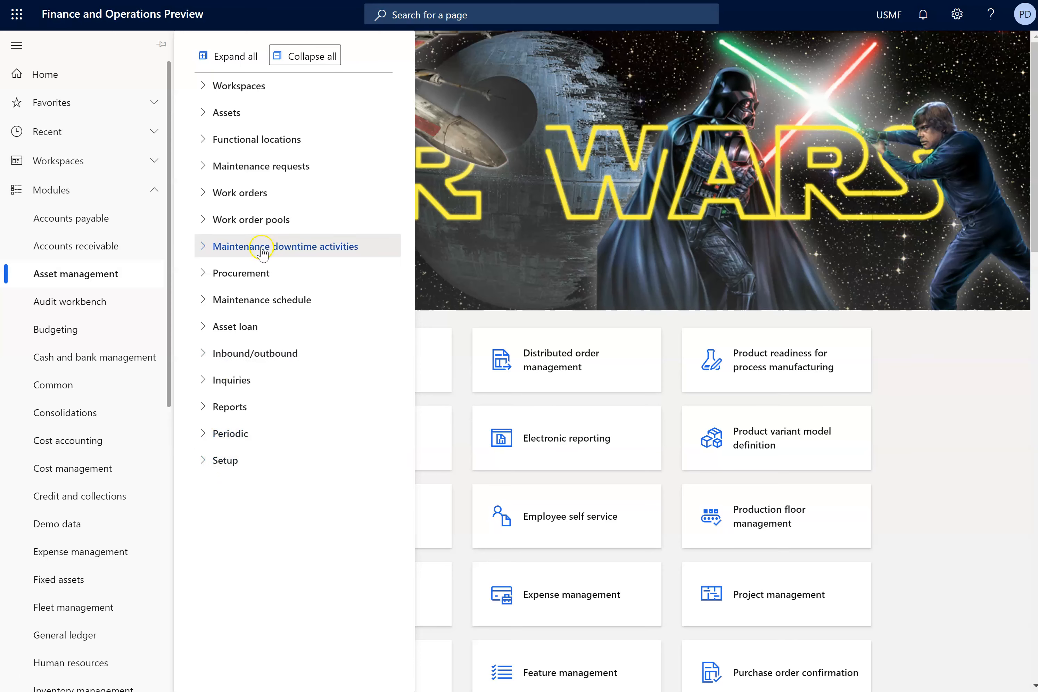
- Start a new asset from the All assets list with ID N0001 and a name describing the owner's new car
{"action": "left_click", "coordinate": [264, 117]}
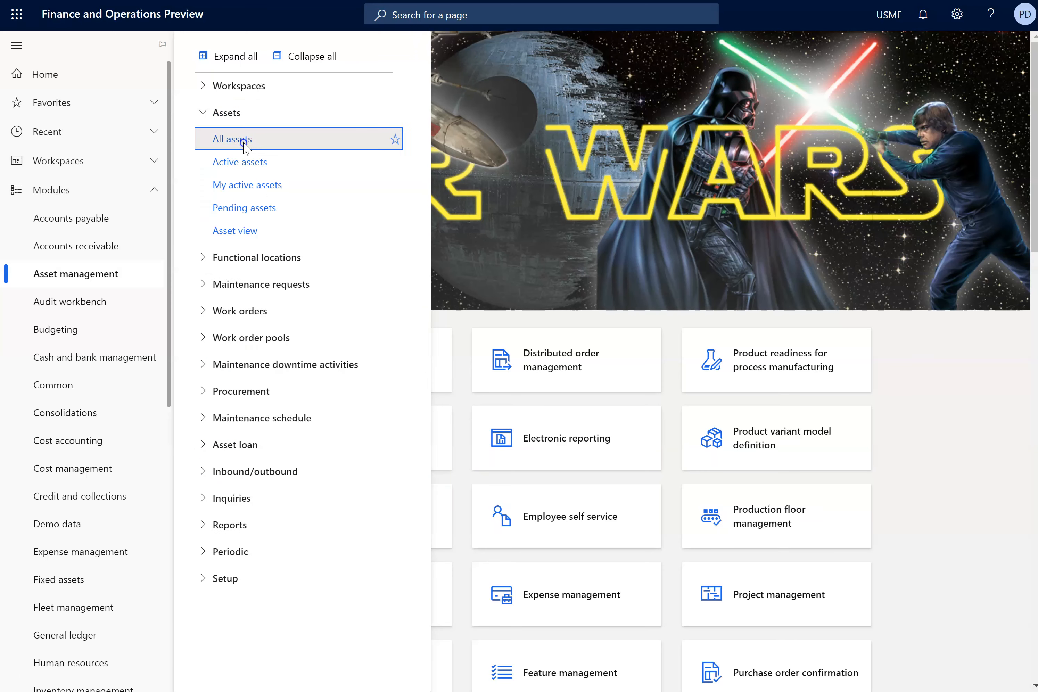
{"action": "left_click", "coordinate": [242, 141]}
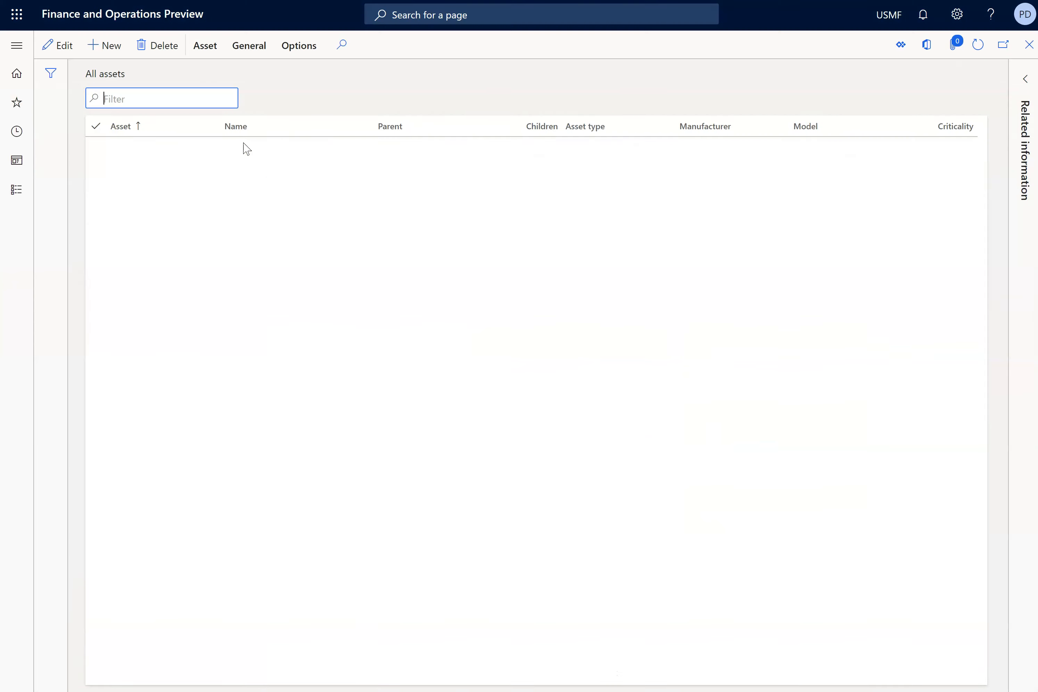
{"action": "left_click", "coordinate": [102, 45]}
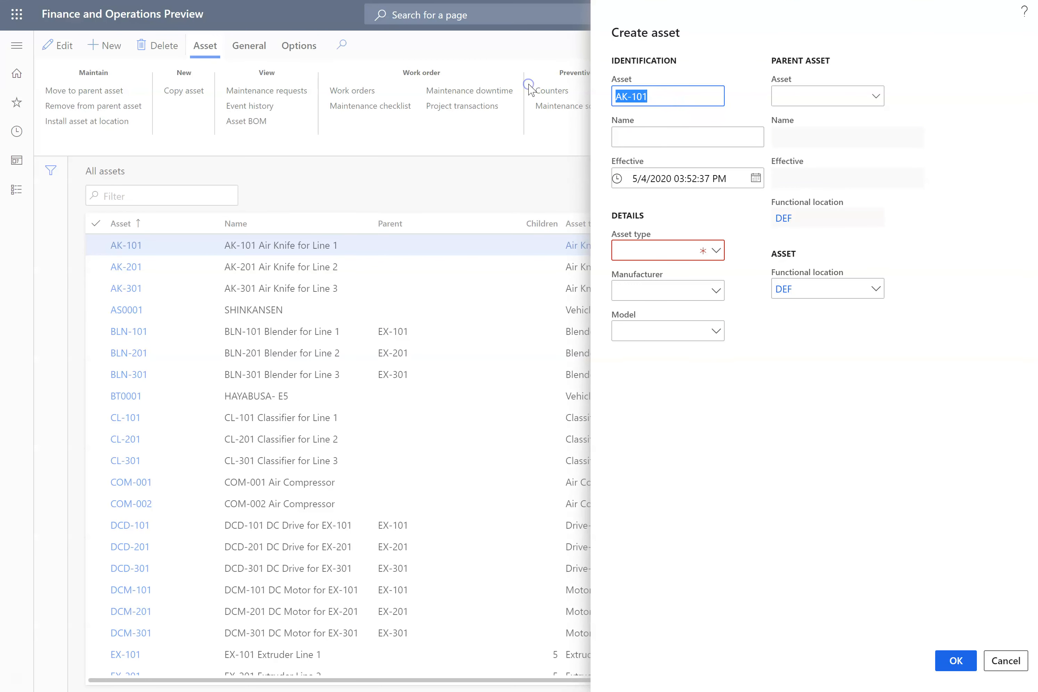
{"action": "key", "text": "BackSpace"}
{"action": "key", "text": "Tab"}
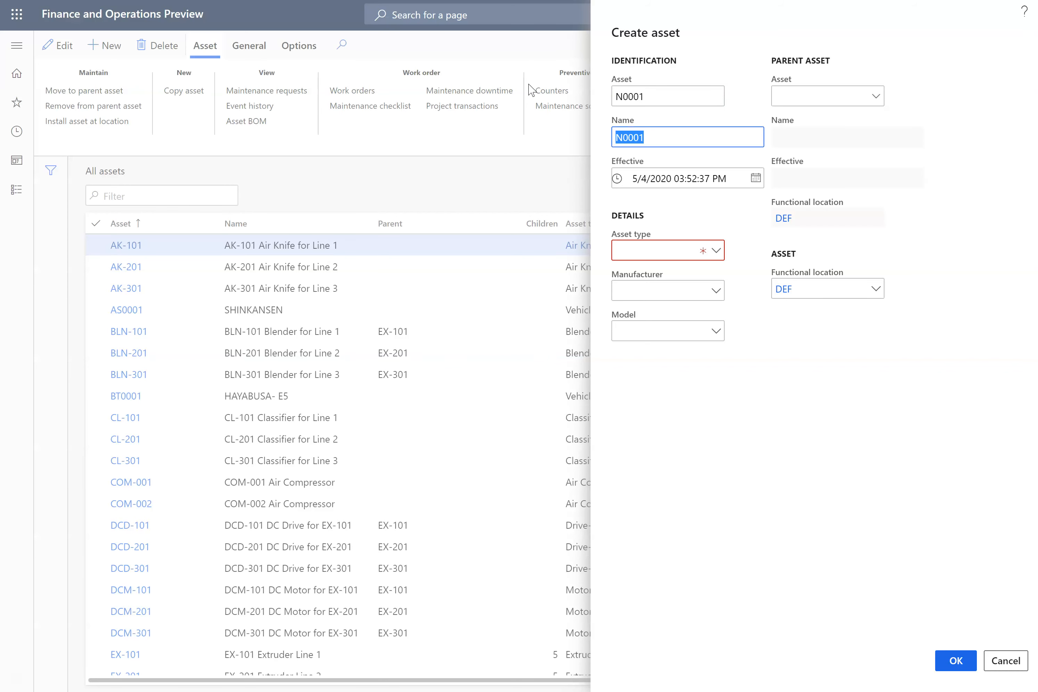
{"action": "type", "text": "NEW CAR FOR PAUL"}
{"action": "key", "text": "Tab"}
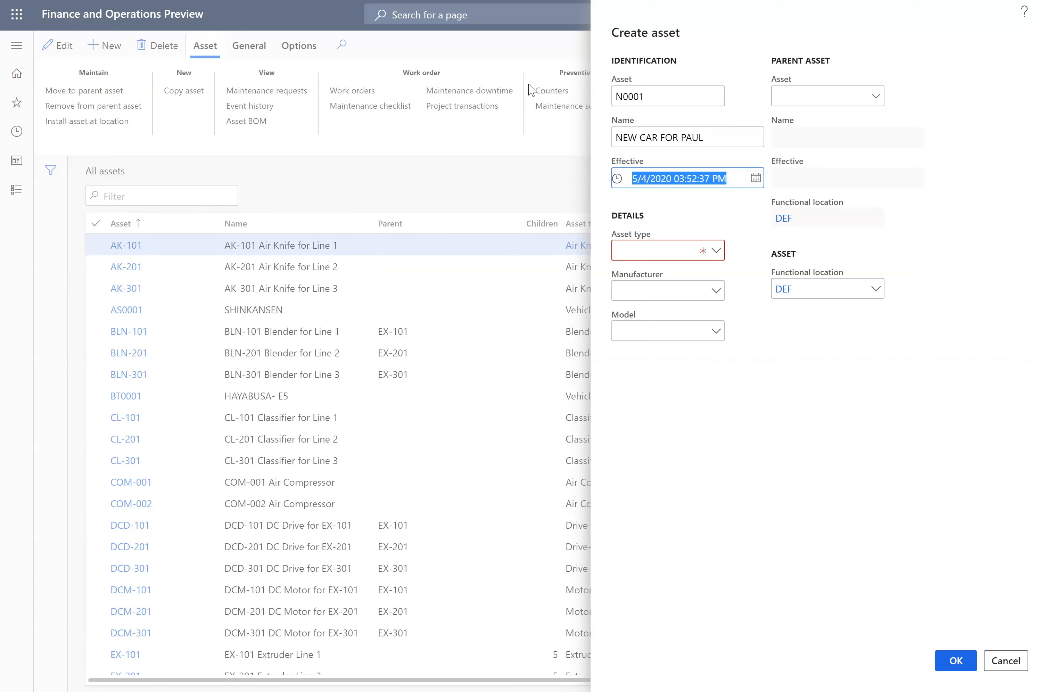
- Set the new asset's effective date to 5/1/2020 and its asset type to Vehicle
{"action": "left_click", "coordinate": [756, 178]}
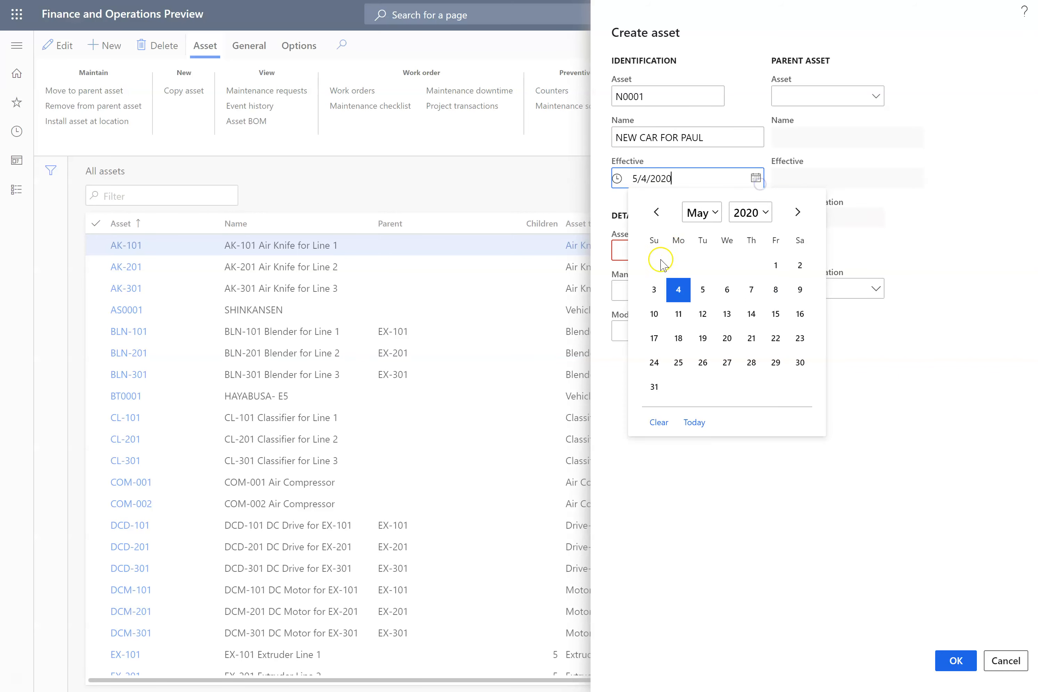
{"action": "left_click", "coordinate": [777, 268]}
{"action": "left_click", "coordinate": [714, 249]}
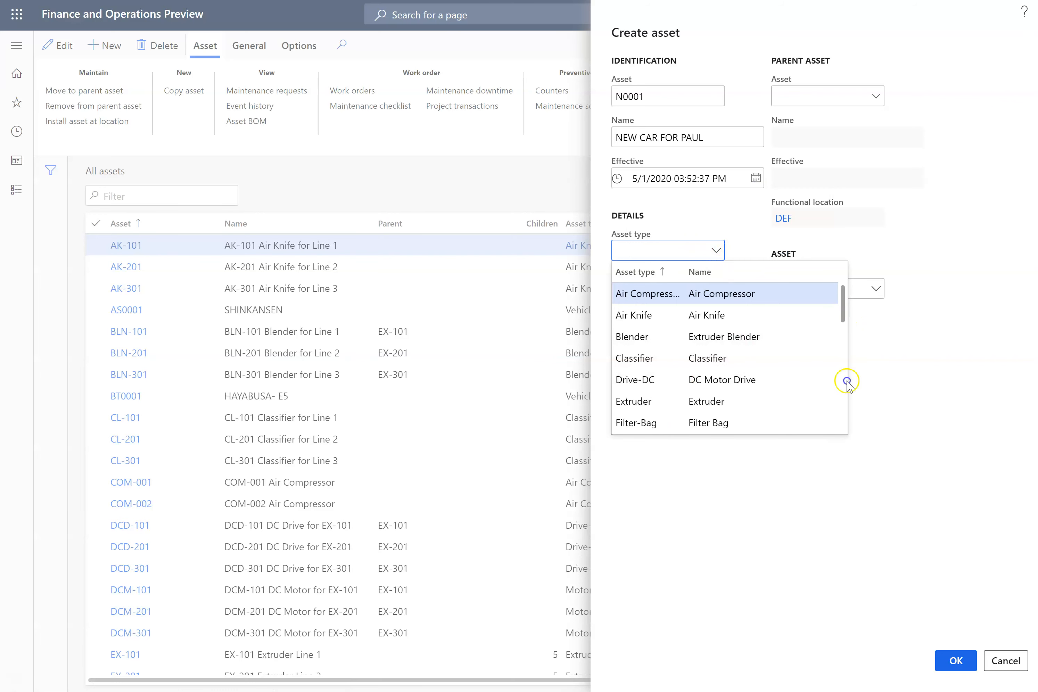
{"action": "left_click_drag", "start_coordinate": [846, 318], "coordinate": [844, 428]}
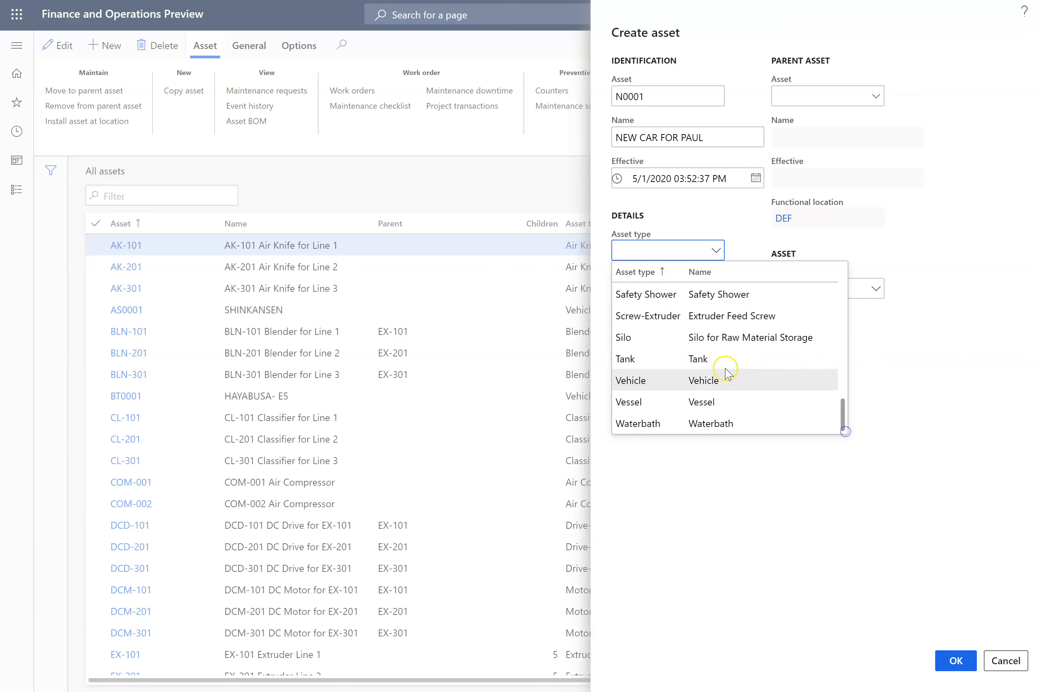
{"action": "left_click", "coordinate": [709, 386]}
- Assign manufacturer HITACHI and model E5 to the new asset, and try to create it
{"action": "left_click", "coordinate": [716, 291]}
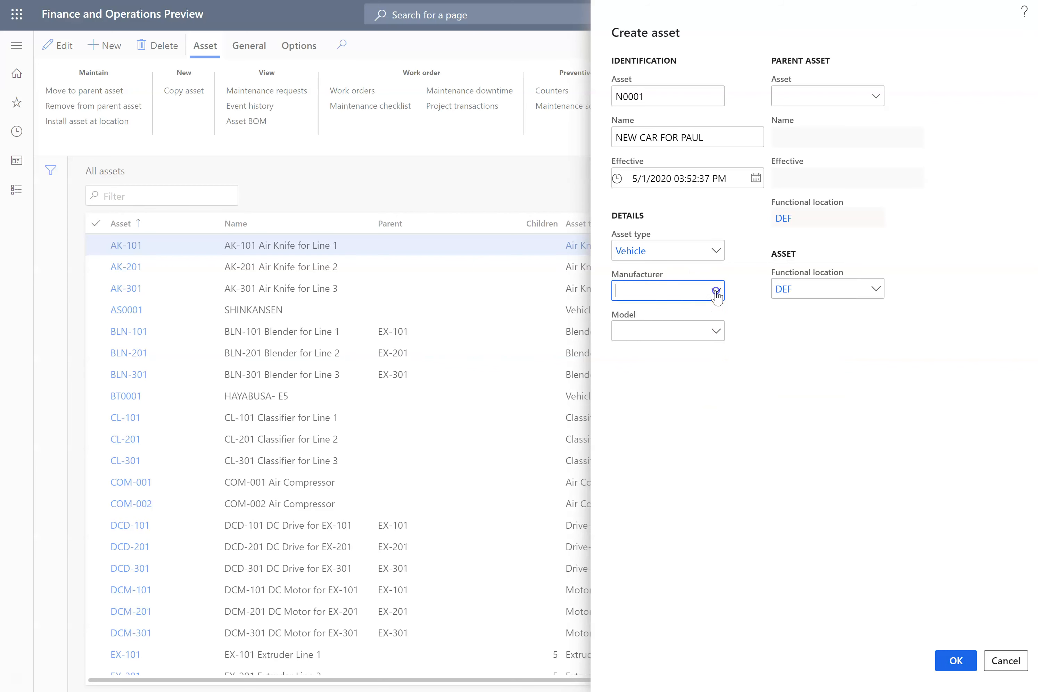
{"action": "left_click", "coordinate": [699, 333]}
{"action": "left_click", "coordinate": [714, 330]}
{"action": "left_click", "coordinate": [724, 378]}
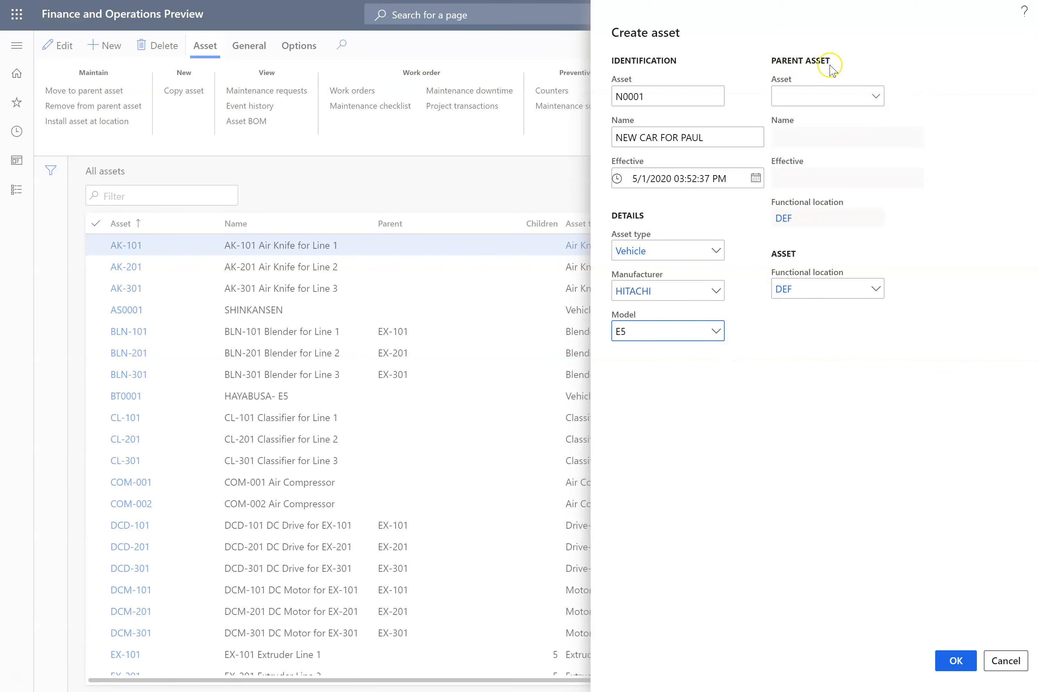
{"action": "left_click", "coordinate": [952, 660]}
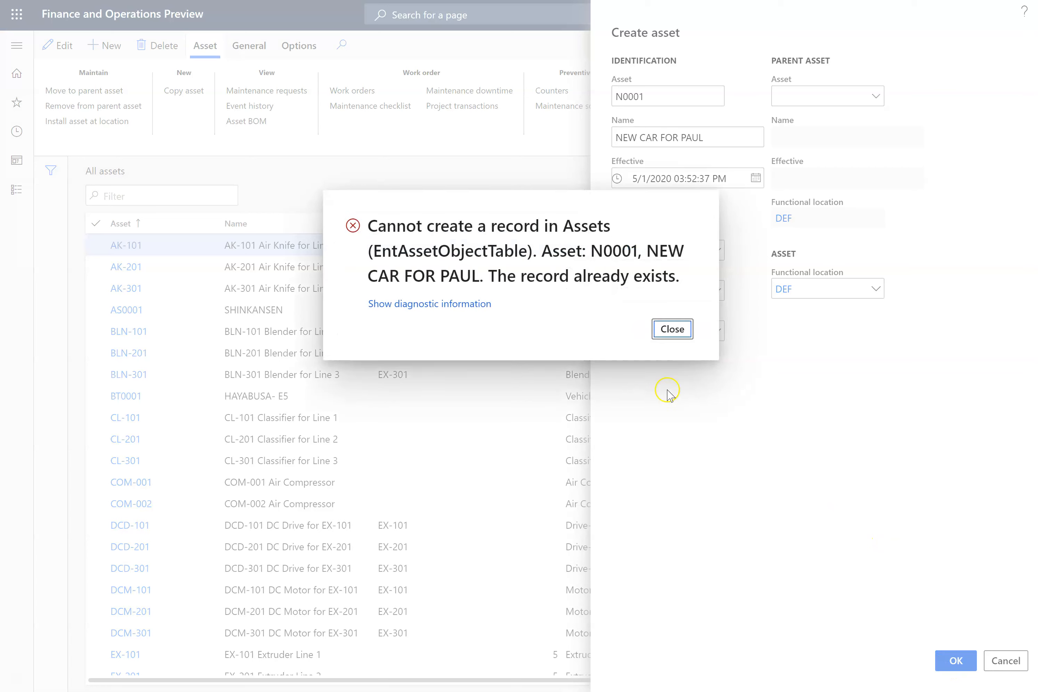
{"action": "left_click", "coordinate": [672, 329]}
- Change the asset ID to K0001 and create the asset
{"action": "left_click", "coordinate": [616, 99]}
{"action": "left_click", "coordinate": [623, 97]}
{"action": "type", "text": "K"}
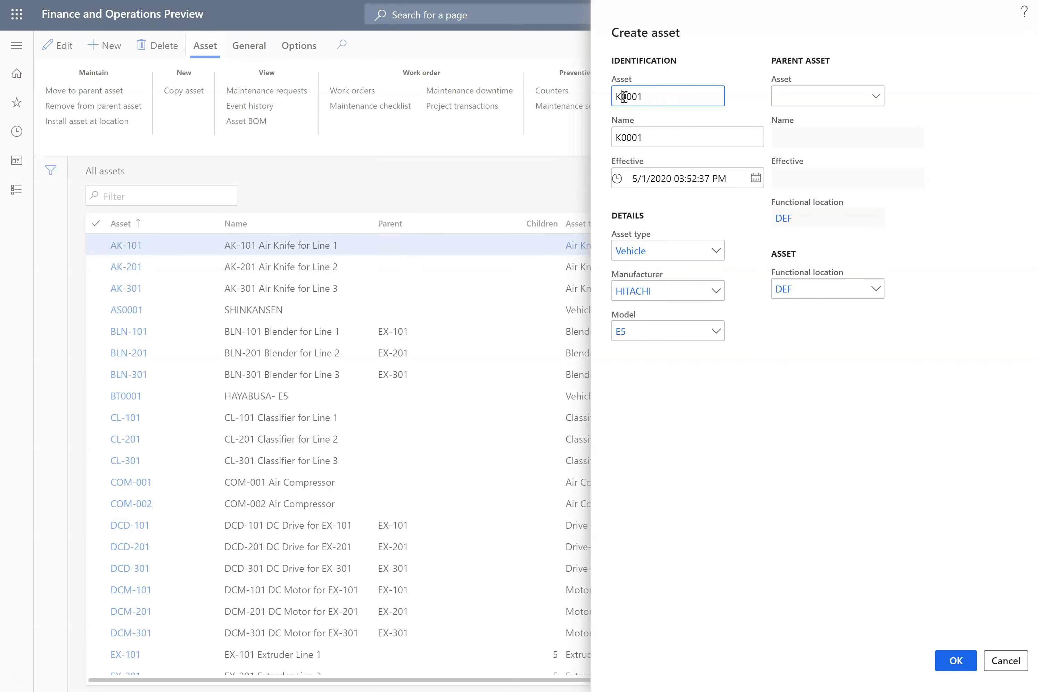
{"action": "left_click", "coordinate": [956, 662]}
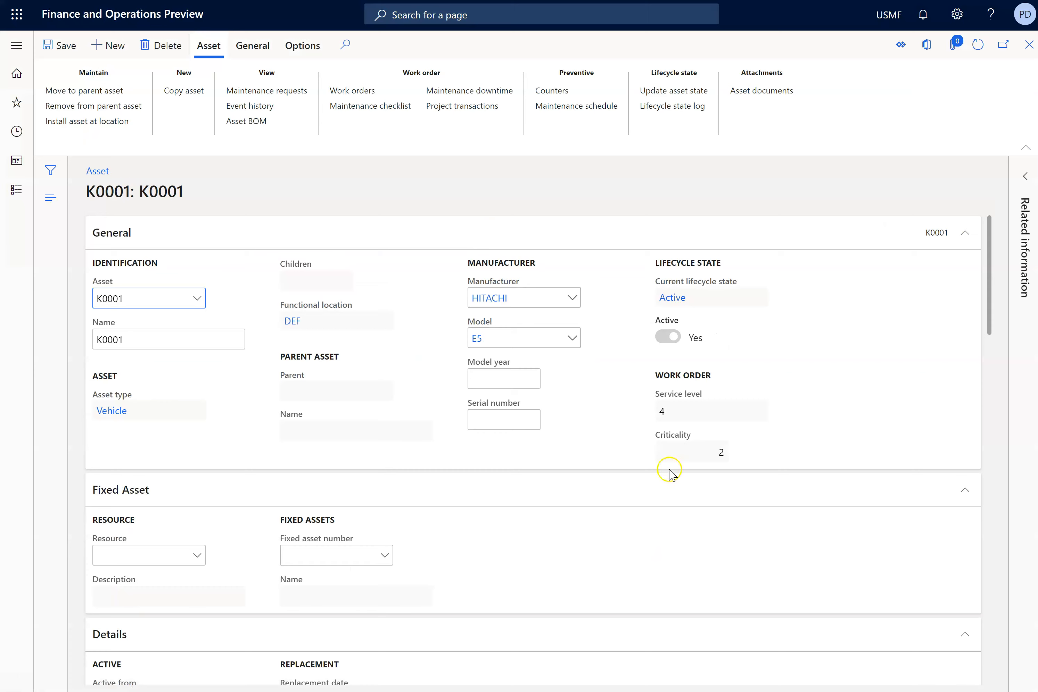
{"action": "left_click_drag", "start_coordinate": [997, 268], "coordinate": [957, 195]}
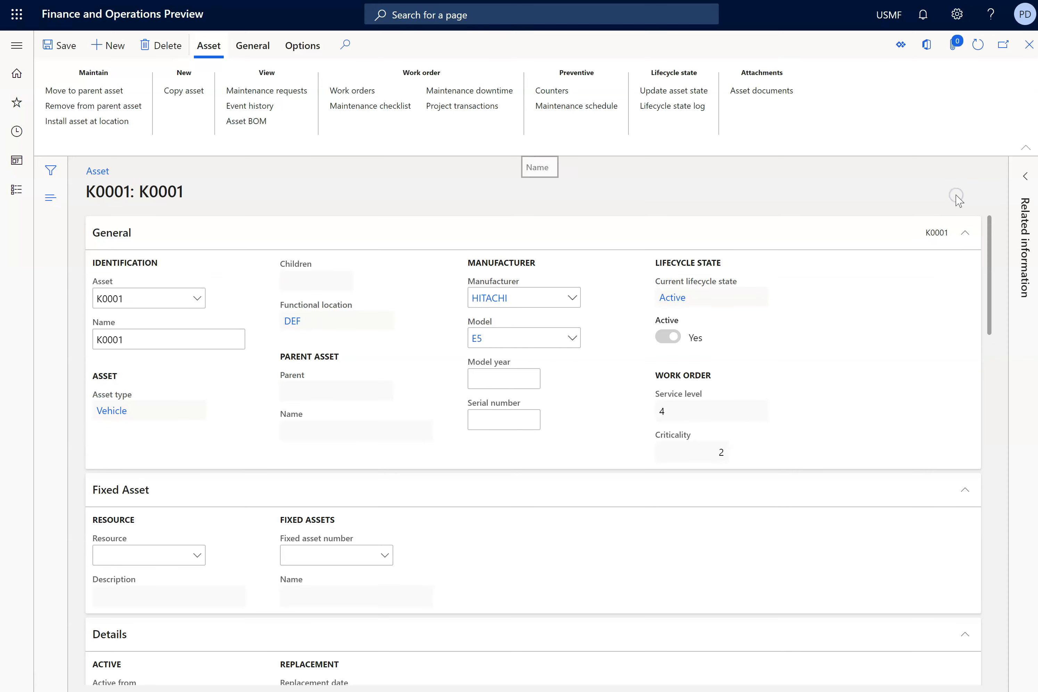
{"action": "left_click", "coordinate": [407, 202]}
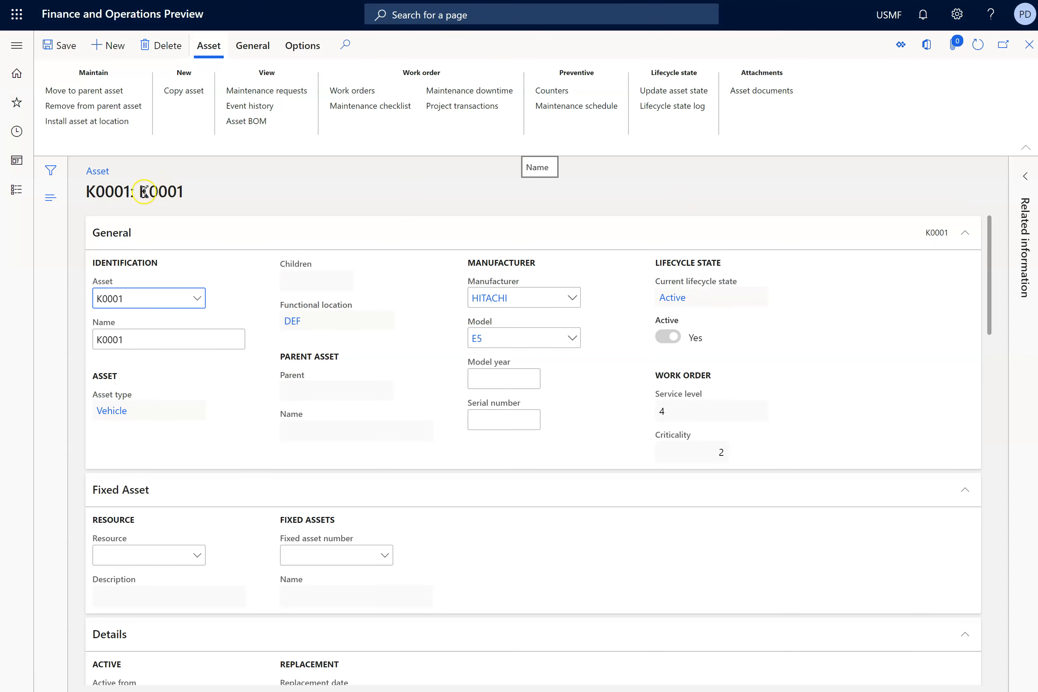
{"action": "left_click_drag", "start_coordinate": [128, 192], "coordinate": [88, 196]}
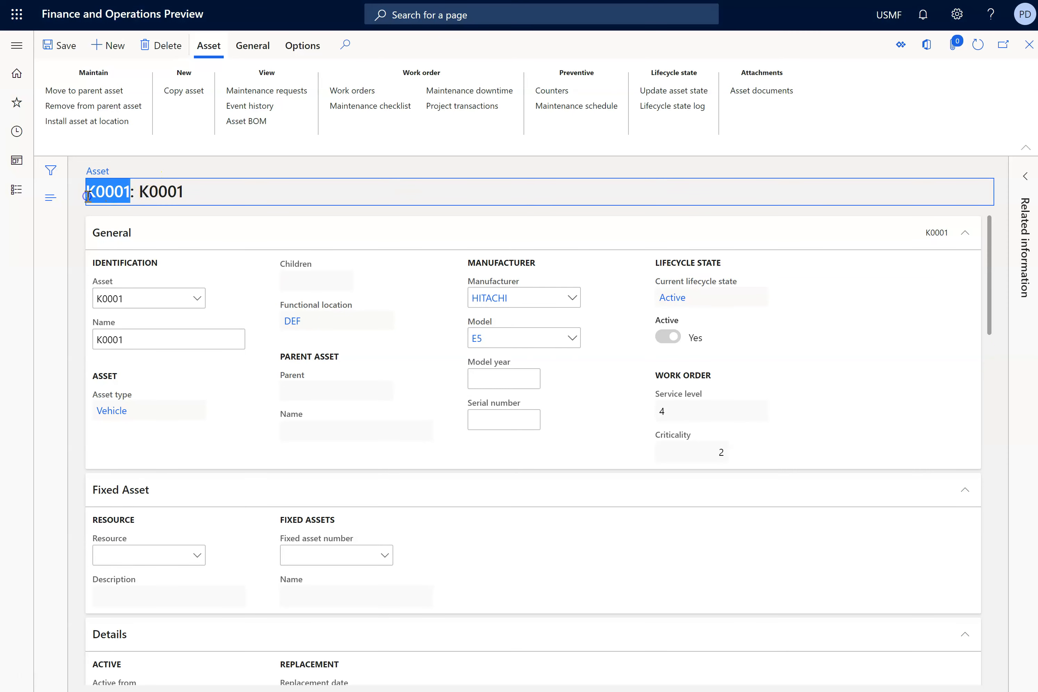
- Leave the asset record and open the Maintenance job type defaults page in the Asset management setup
{"action": "left_click", "coordinate": [1024, 48]}
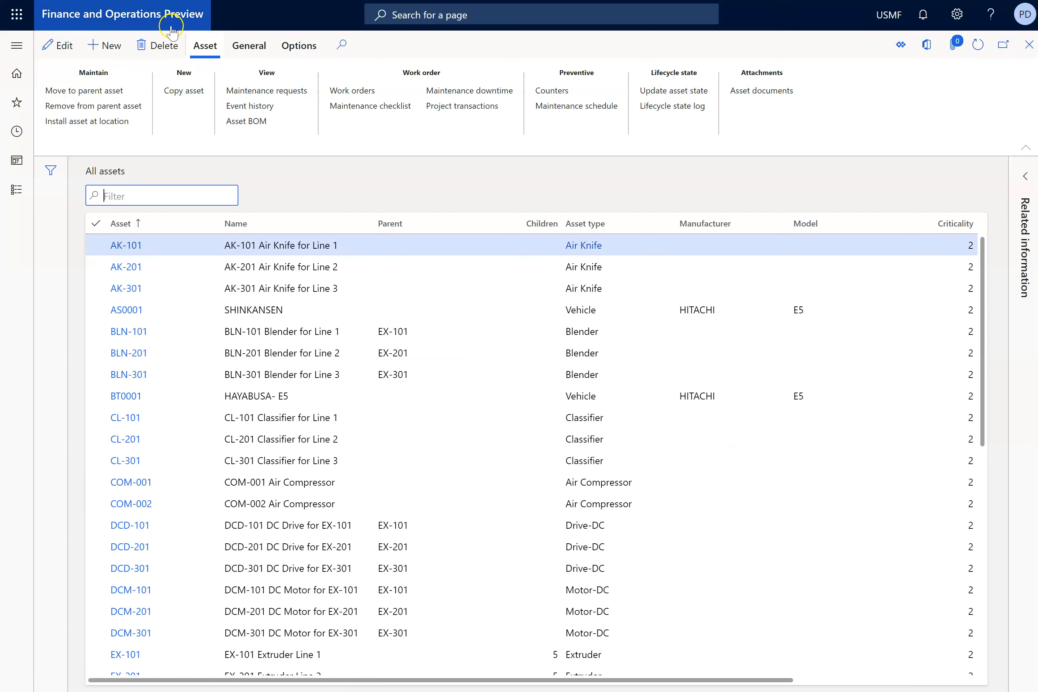
{"action": "left_click", "coordinate": [162, 14]}
{"action": "left_click", "coordinate": [22, 43]}
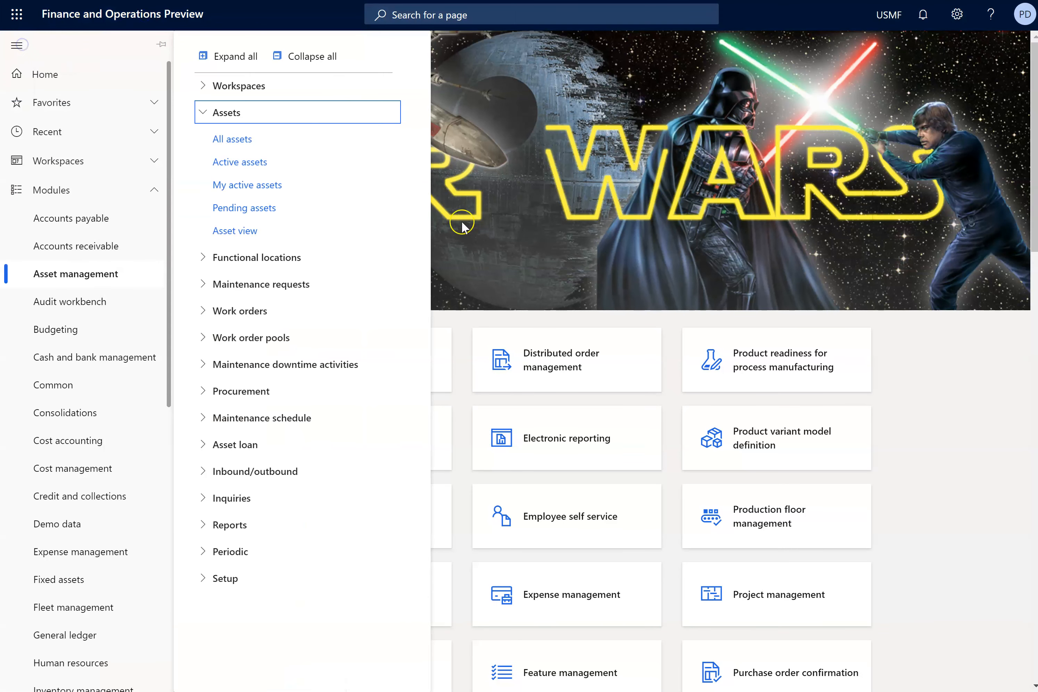
{"action": "left_click", "coordinate": [216, 581]}
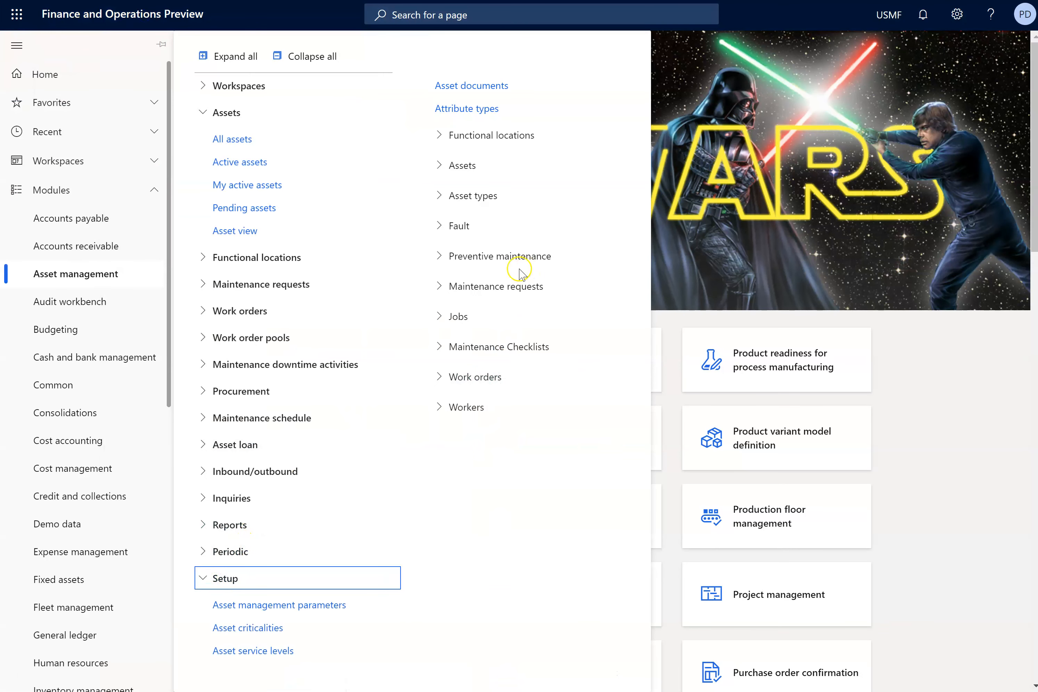
{"action": "left_click", "coordinate": [444, 317]}
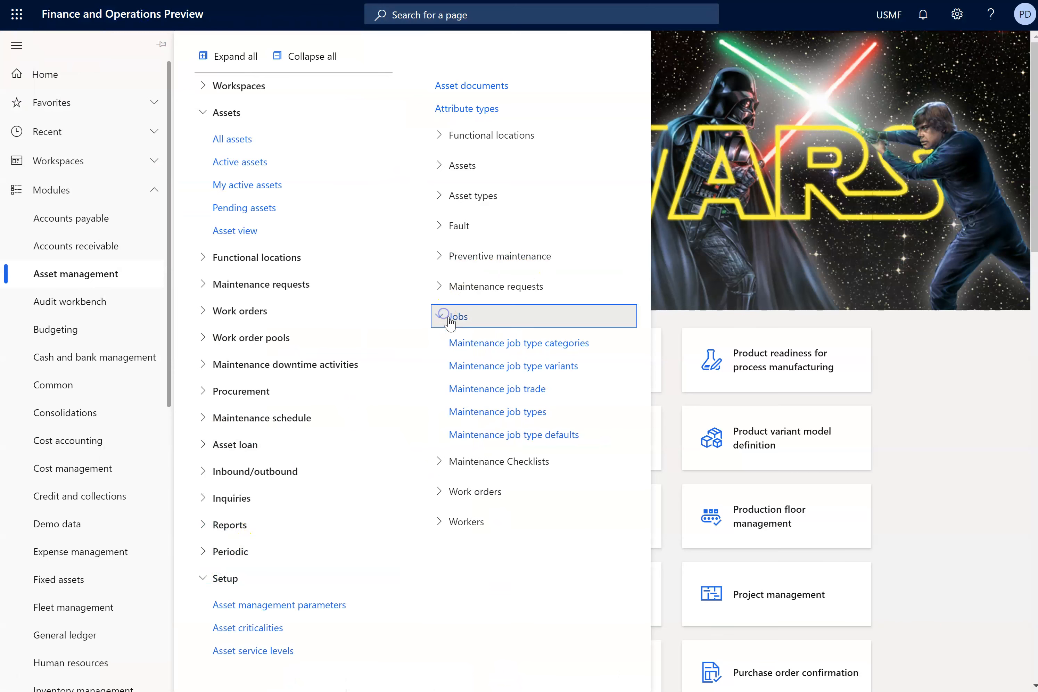
{"action": "left_click", "coordinate": [515, 438]}
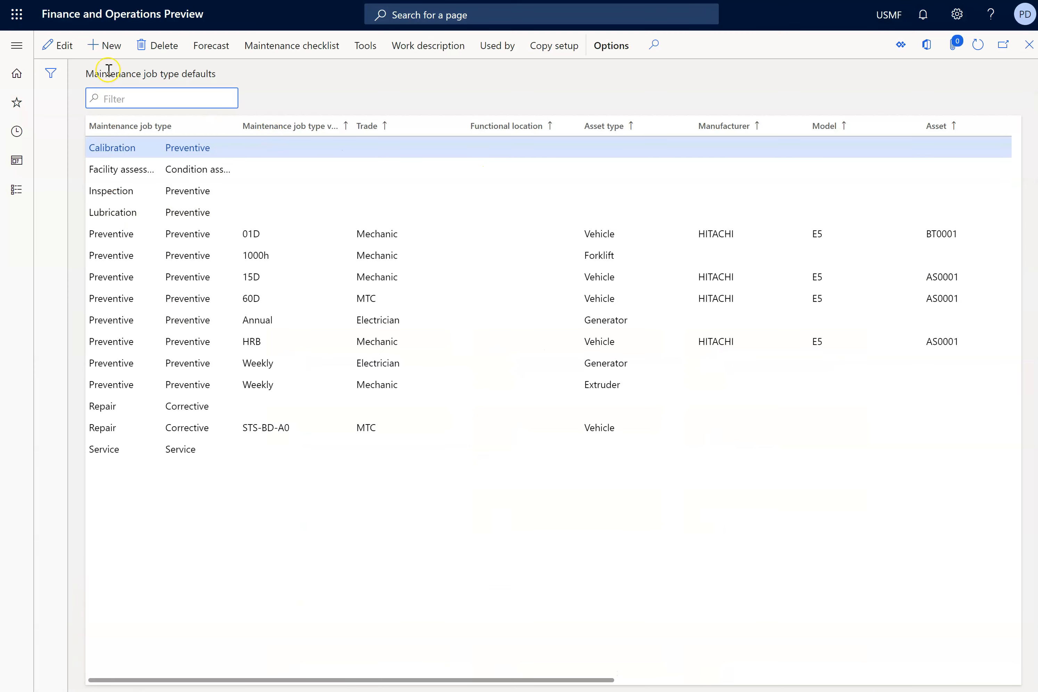
- Add a maintenance job type default with job type Preventive, variant 60D and trade MTC
{"action": "left_click", "coordinate": [105, 45]}
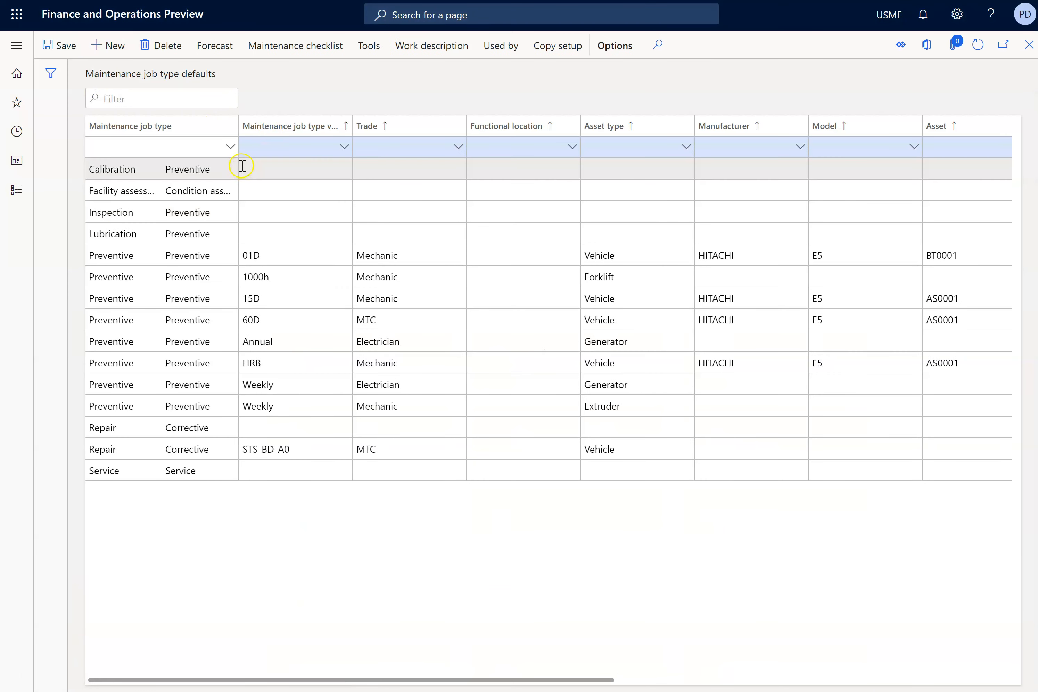
{"action": "left_click", "coordinate": [230, 147]}
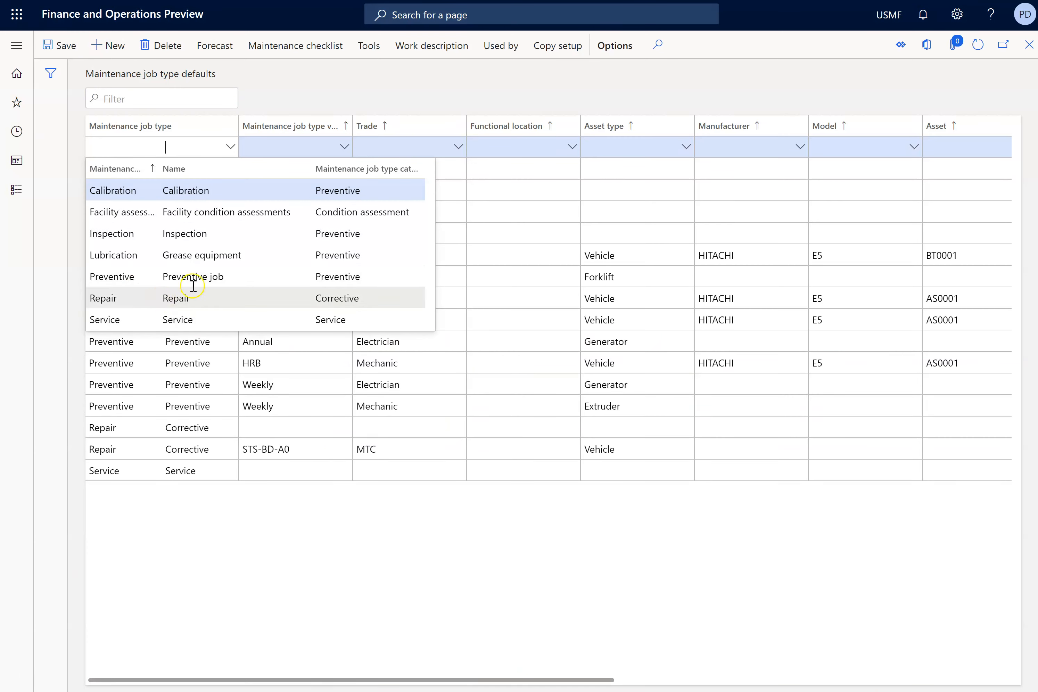
{"action": "left_click", "coordinate": [208, 274]}
{"action": "left_click", "coordinate": [344, 147]}
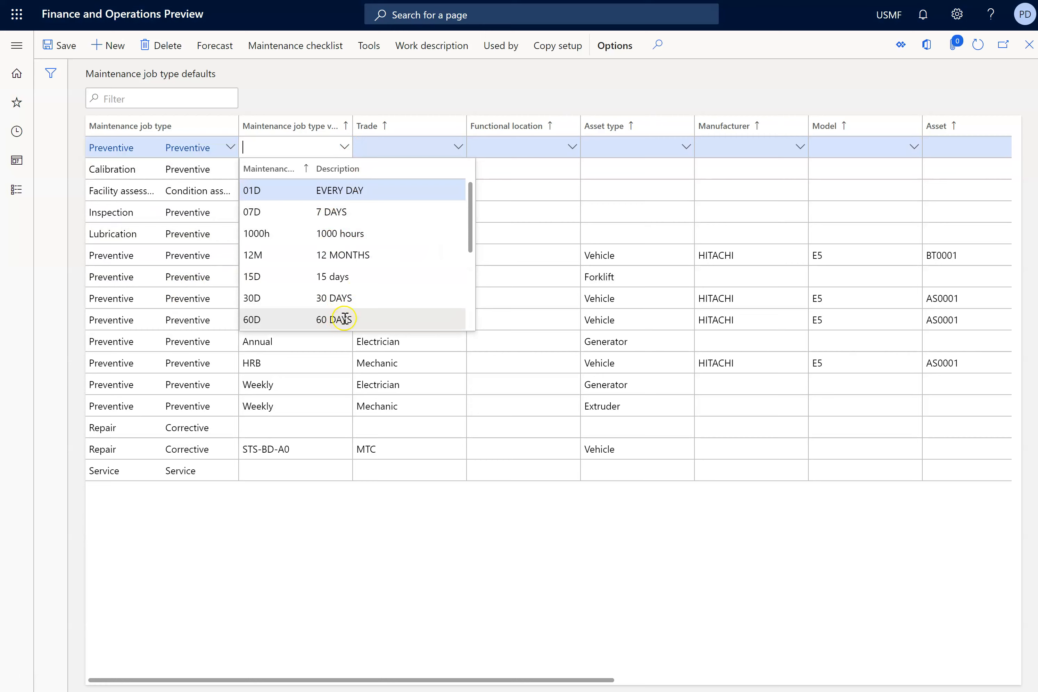
{"action": "left_click", "coordinate": [341, 319]}
{"action": "left_click", "coordinate": [460, 147]}
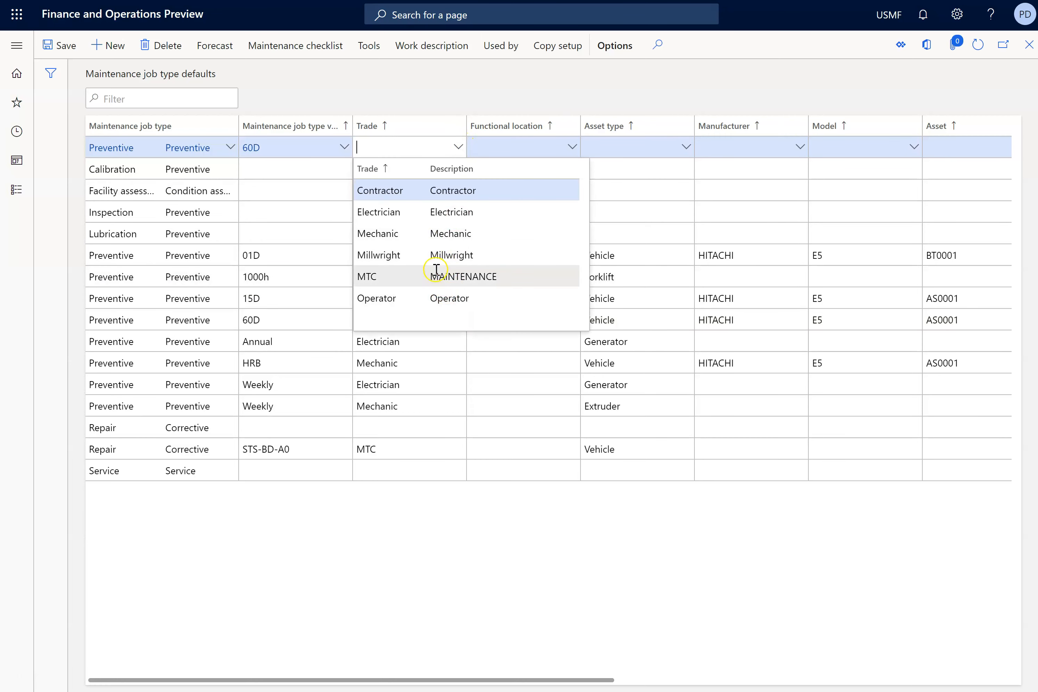
{"action": "left_click", "coordinate": [437, 274]}
- Set the new default's asset type to Vehicle, manufacturer to HITACHI and model to E5
{"action": "left_click", "coordinate": [648, 147]}
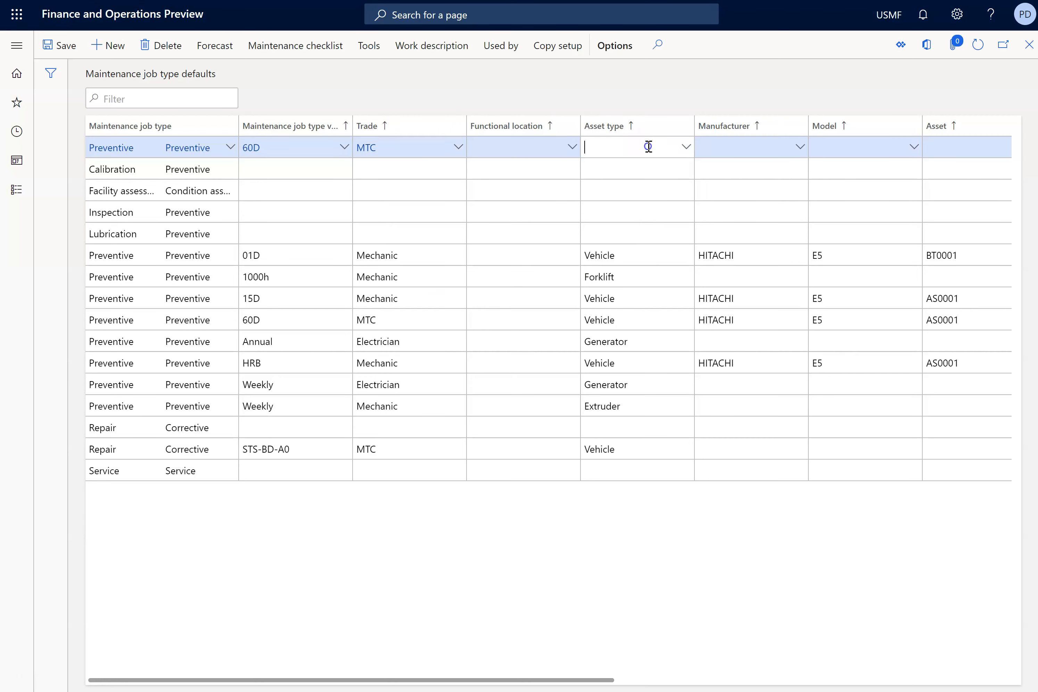
{"action": "left_click", "coordinate": [690, 148]}
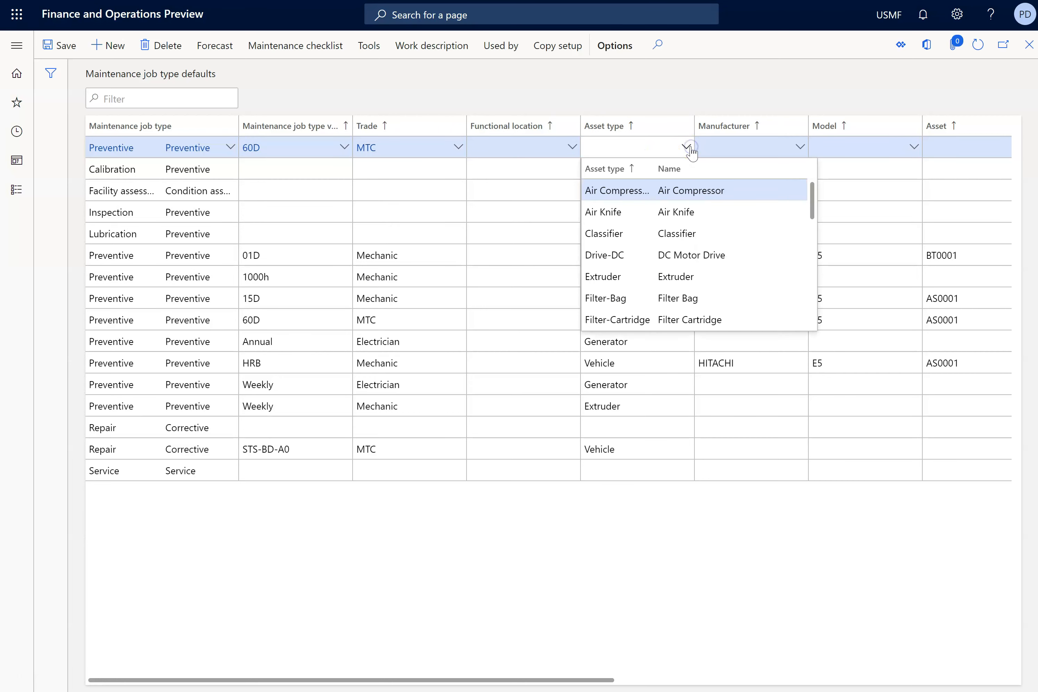
{"action": "left_click_drag", "start_coordinate": [809, 201], "coordinate": [811, 329]}
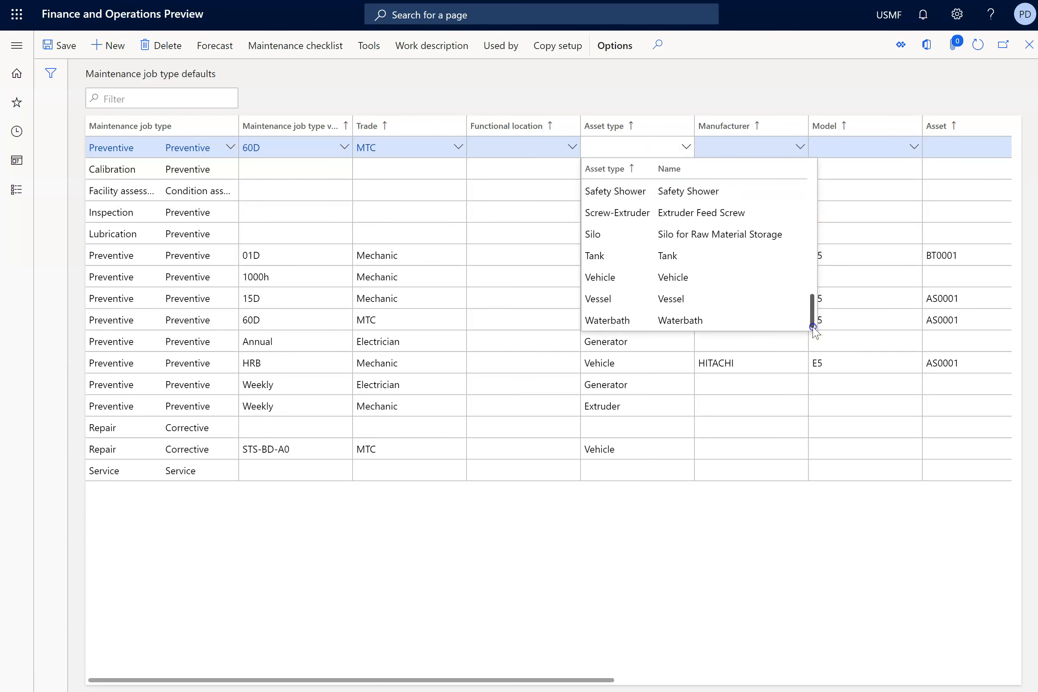
{"action": "left_click", "coordinate": [660, 277]}
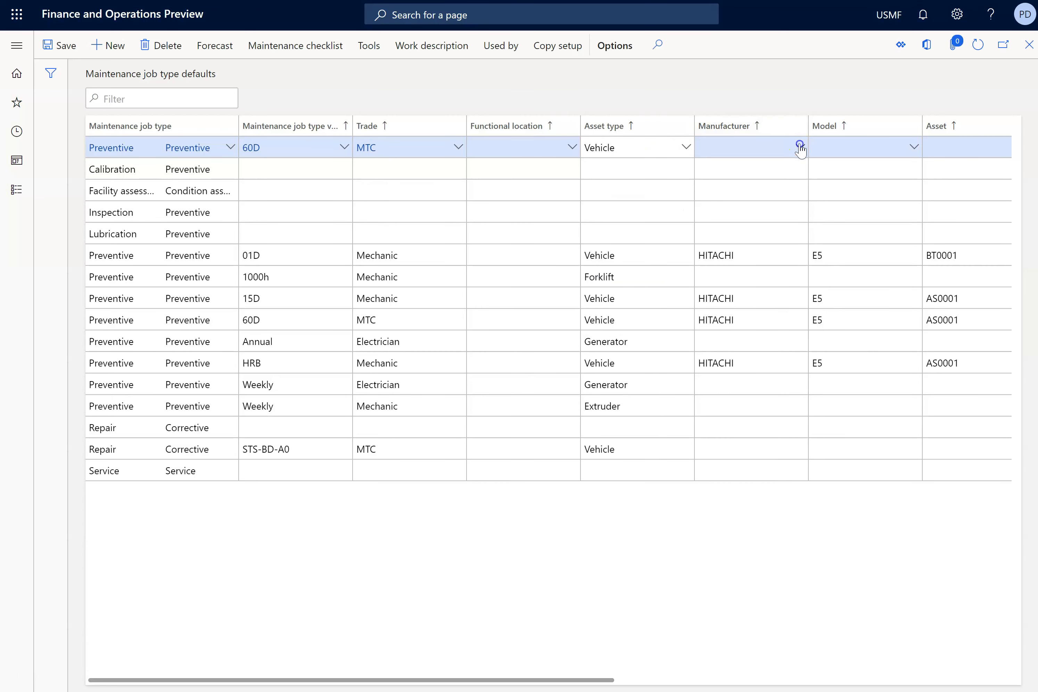
{"action": "left_click", "coordinate": [800, 147]}
{"action": "left_click", "coordinate": [772, 190]}
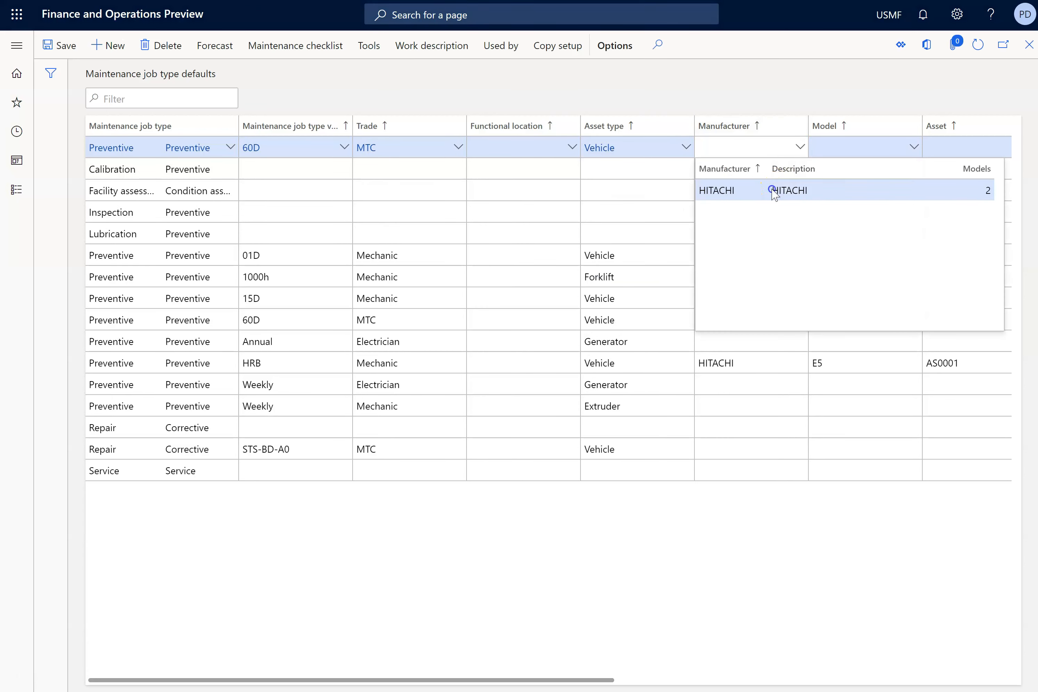
{"action": "left_click", "coordinate": [913, 149]}
{"action": "left_click", "coordinate": [877, 197]}
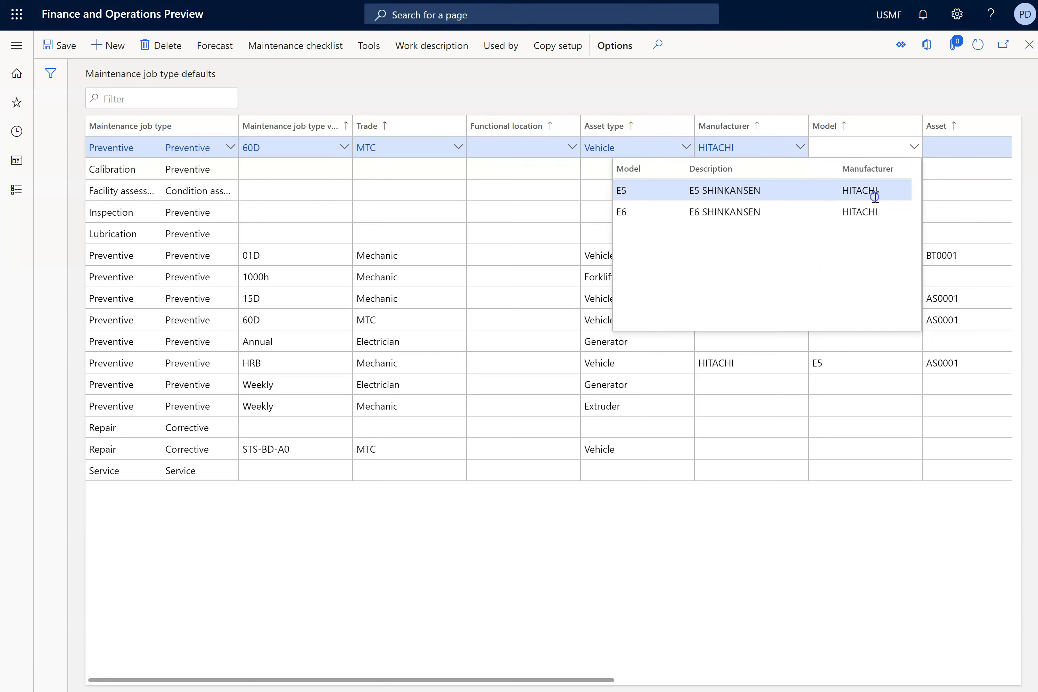
- Assign asset K0001 to the new default and update the maintenance job type default references
{"action": "left_click", "coordinate": [962, 148]}
{"action": "key", "text": "Tab"}
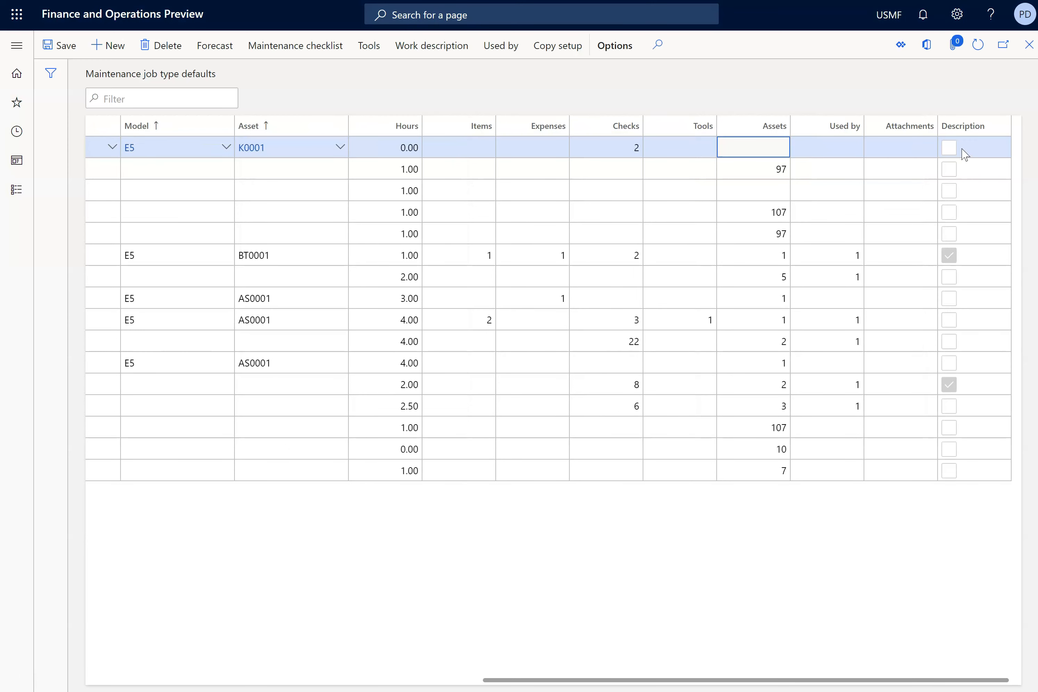
{"action": "left_click", "coordinate": [573, 161]}
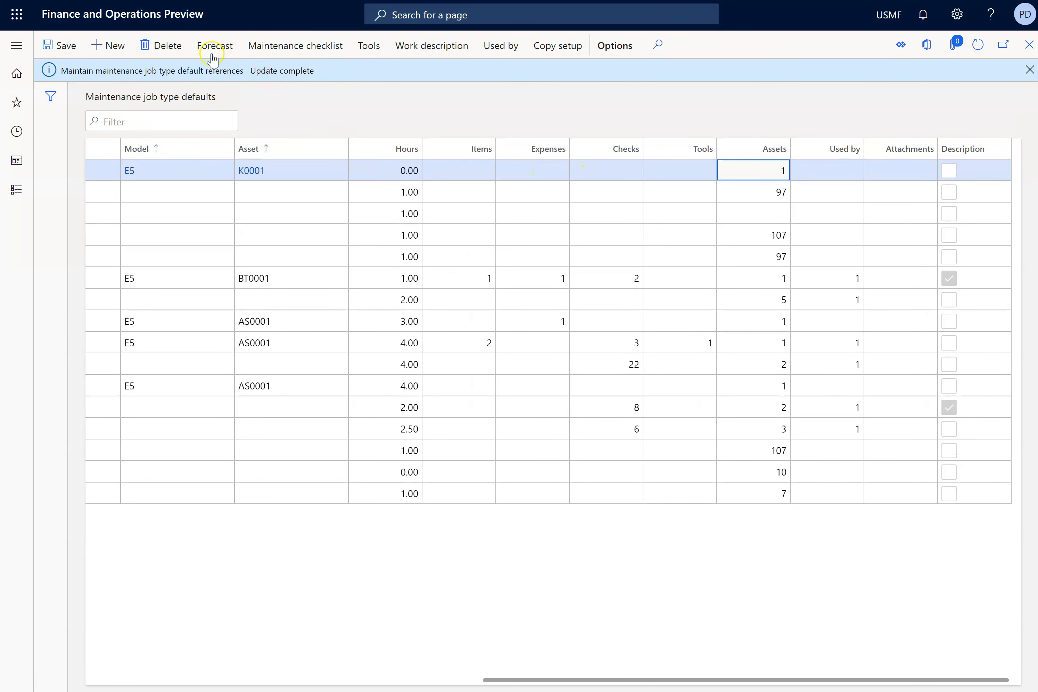
- Open the maintenance forecast of the new Preventive 60D default for asset K0001
{"action": "left_click_drag", "start_coordinate": [583, 678], "coordinate": [126, 644]}
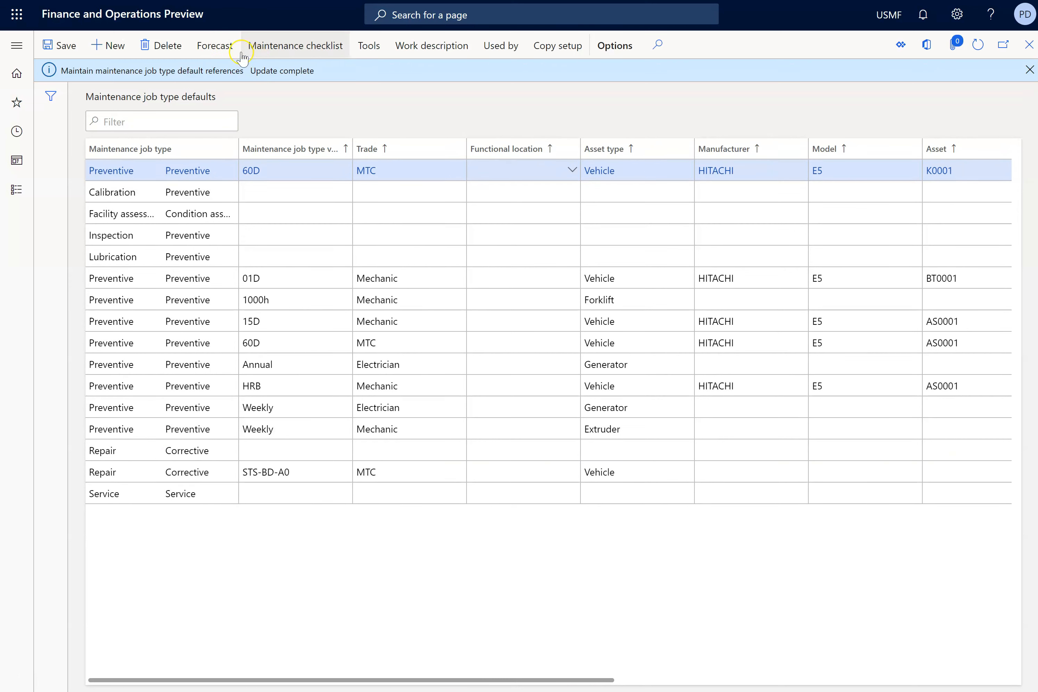
{"action": "left_click", "coordinate": [229, 47]}
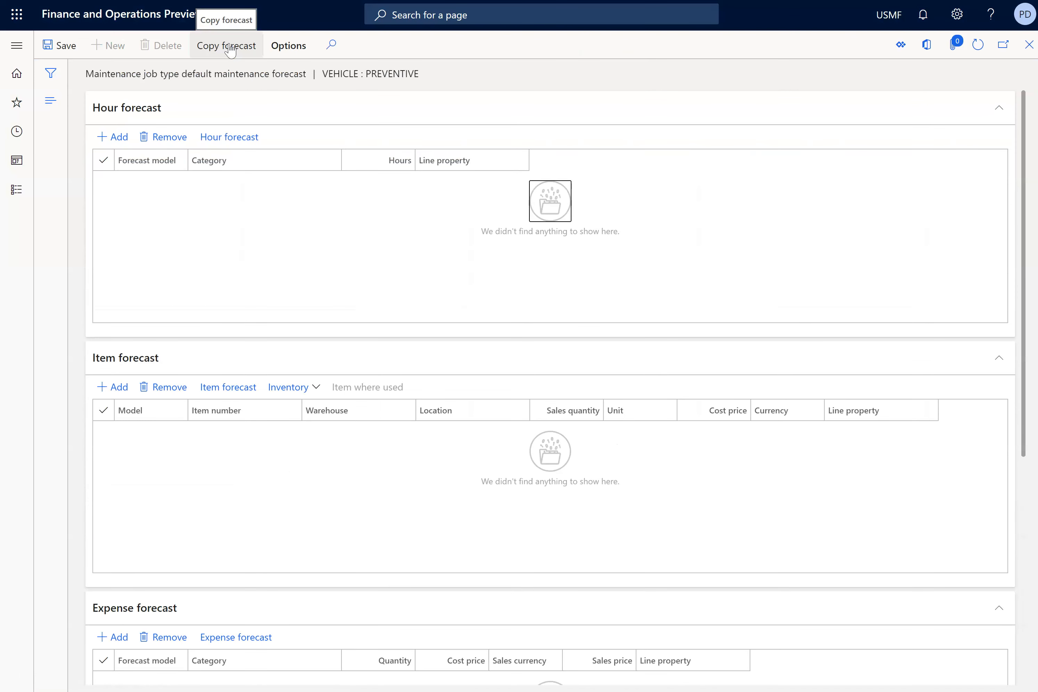
- Add an hour forecast line for category Maintenance hours with 20 hours and line property NonBill
{"action": "left_click", "coordinate": [114, 136]}
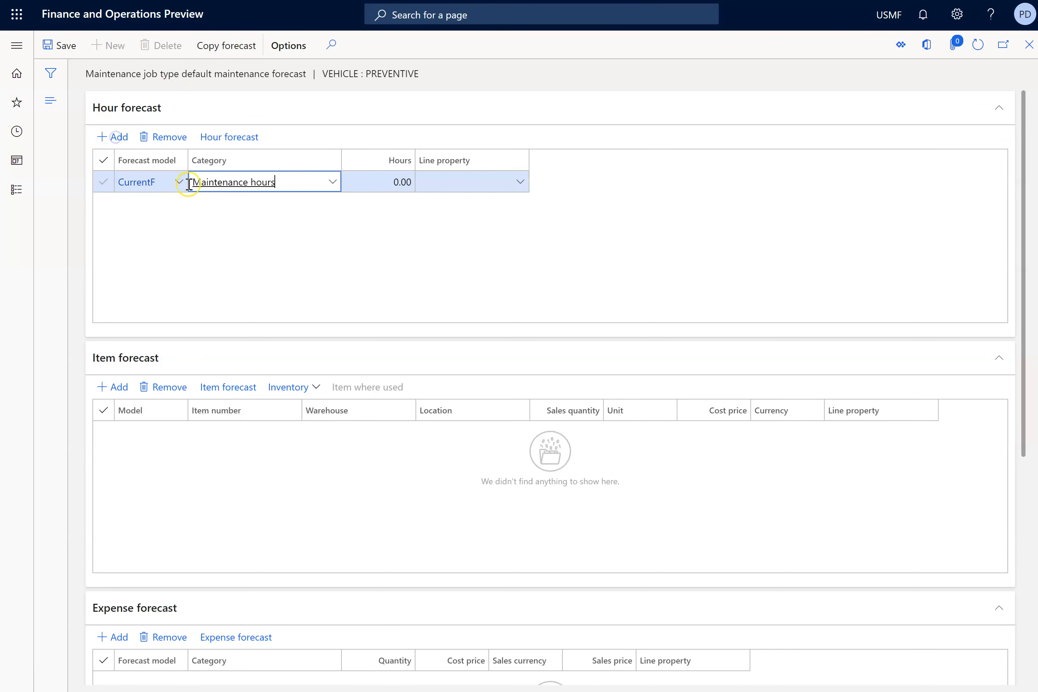
{"action": "left_click", "coordinate": [412, 183]}
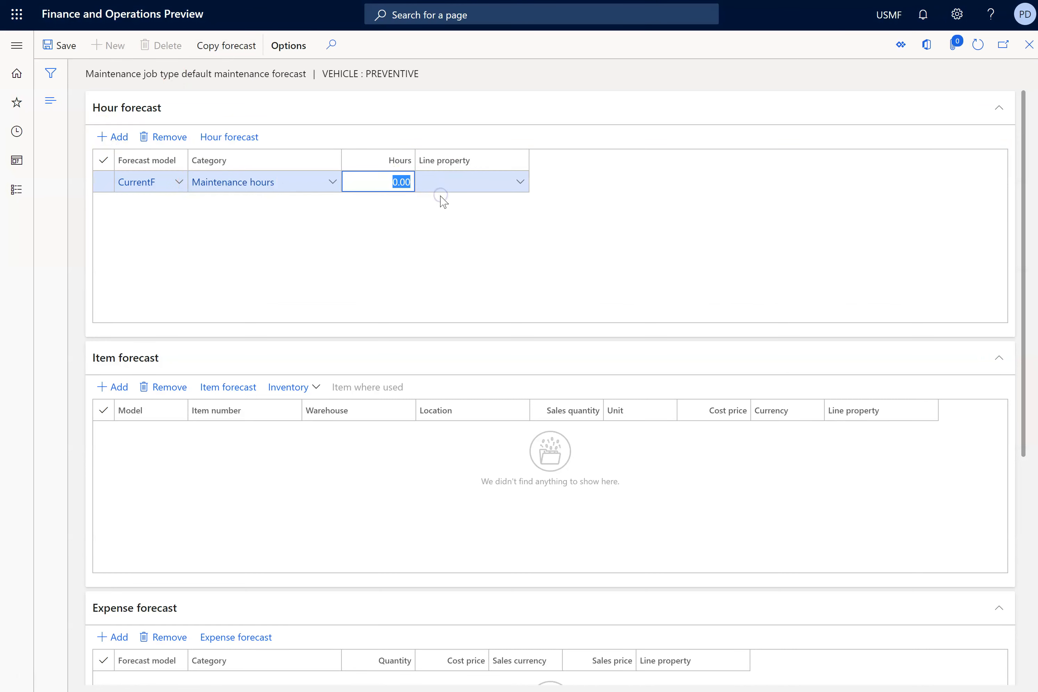
{"action": "type", "text": "20"}
{"action": "key", "text": "Tab"}
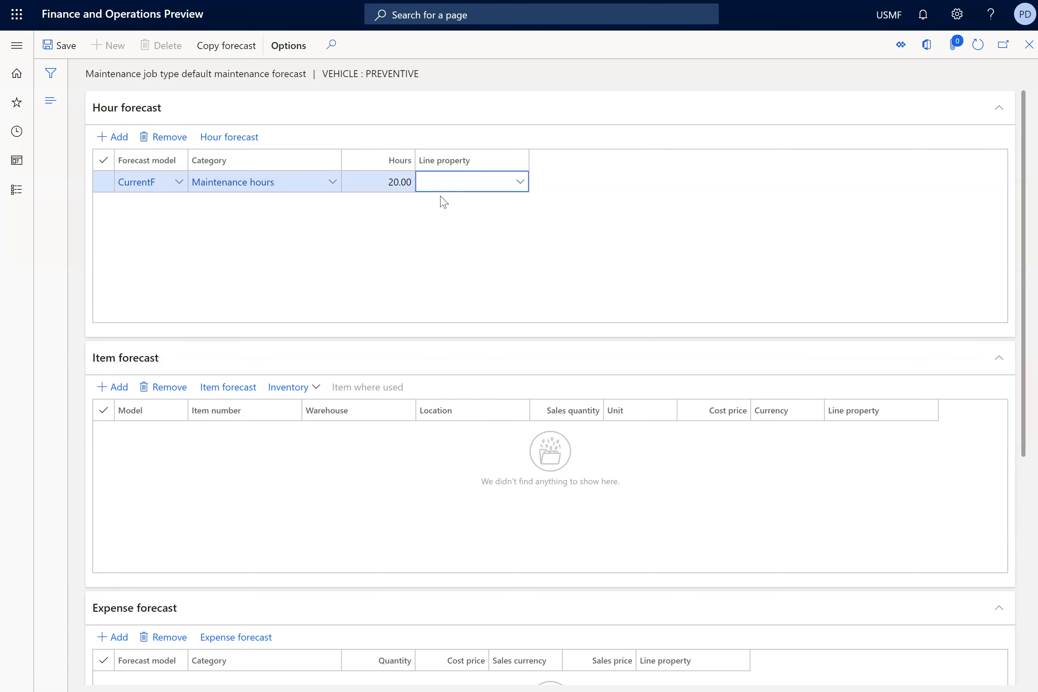
{"action": "key", "text": "alt+Down"}
{"action": "key", "text": "Down"}
{"action": "key", "text": "Return"}
- Add an item forecast line for item SR0001 from warehouse 11 with a sales quantity of 2
{"action": "left_click", "coordinate": [112, 387]}
{"action": "left_click", "coordinate": [239, 432]}
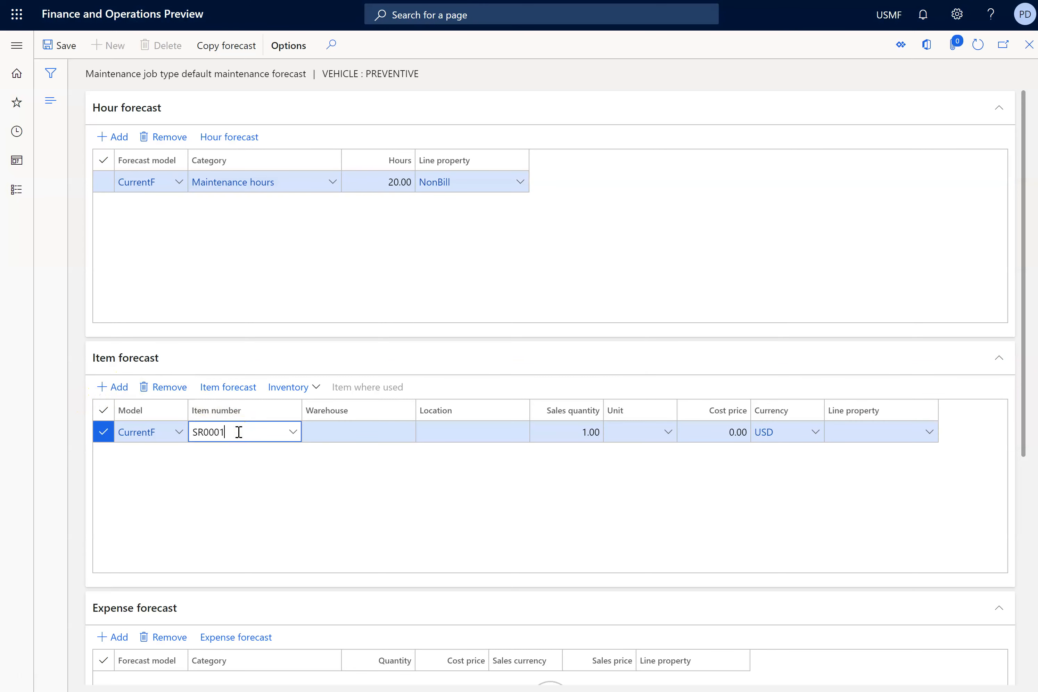
{"action": "key", "text": "Tab"}
{"action": "type", "text": "11"}
{"action": "key", "text": "Tab"}
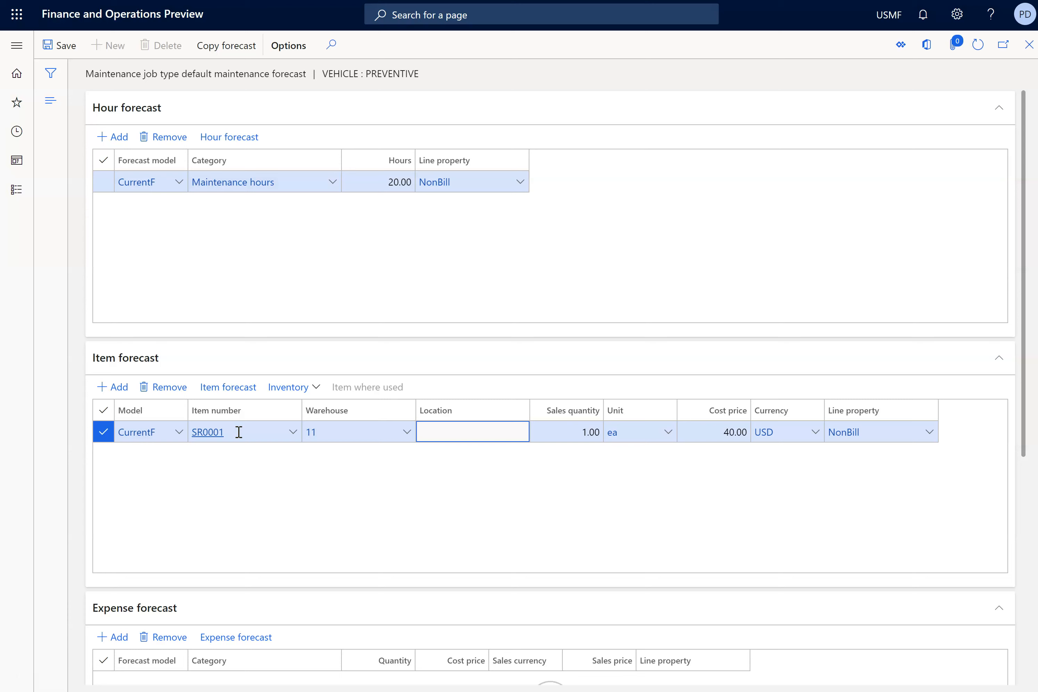
{"action": "key", "text": "Tab"}
{"action": "type", "text": "2"}
{"action": "key", "text": "Tab"}
- Add a second item forecast line for item SR0002 from warehouse 11 with a sales quantity of 1
{"action": "key", "text": "alt+n"}
{"action": "left_click", "coordinate": [269, 444]}
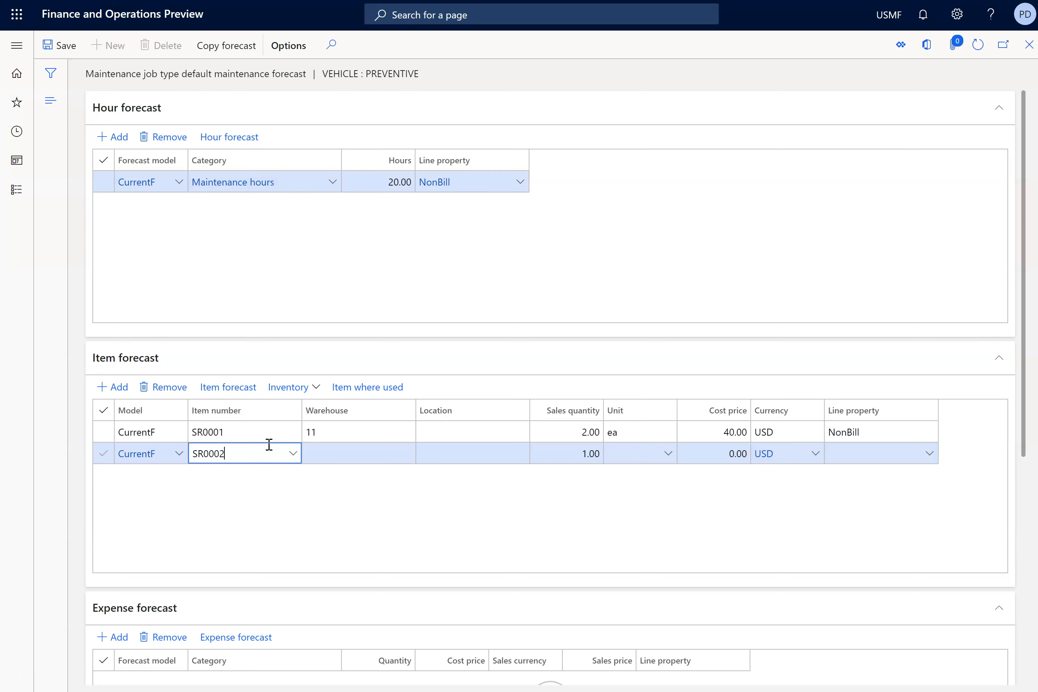
{"action": "type", "text": "SR0002"}
{"action": "key", "text": "Tab"}
{"action": "key", "text": "Tab"}
{"action": "key", "text": "Tab"}
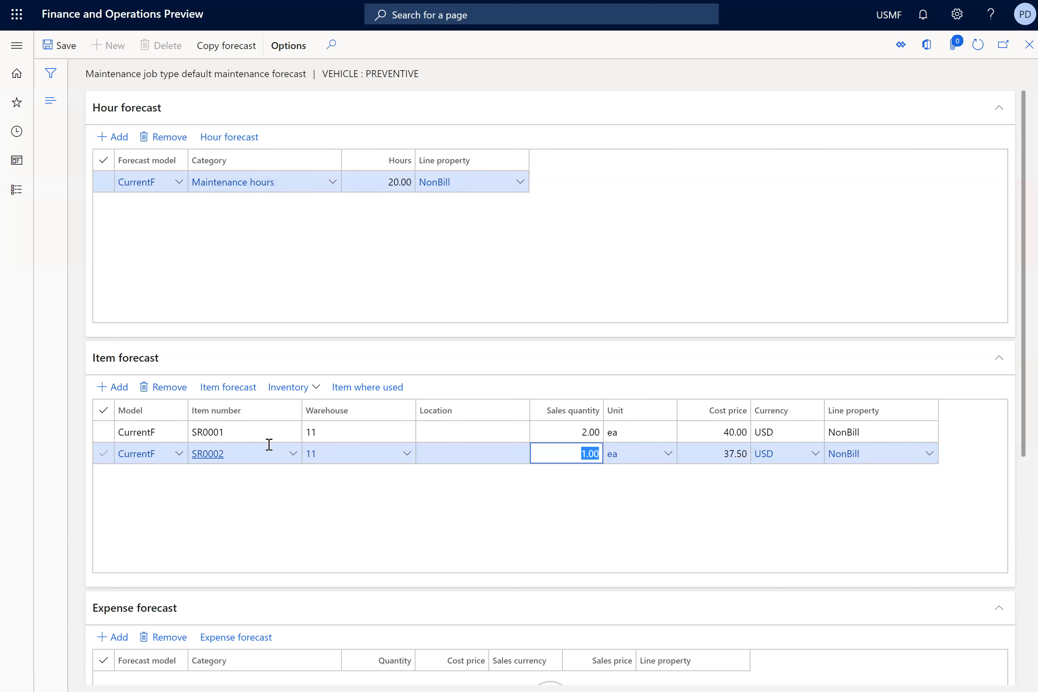
- Add an expense forecast line for Maintenance expenses with cost price 300 and line property NonBill, and return to the job type defaults
{"action": "left_click_drag", "start_coordinate": [1024, 389], "coordinate": [1005, 523]}
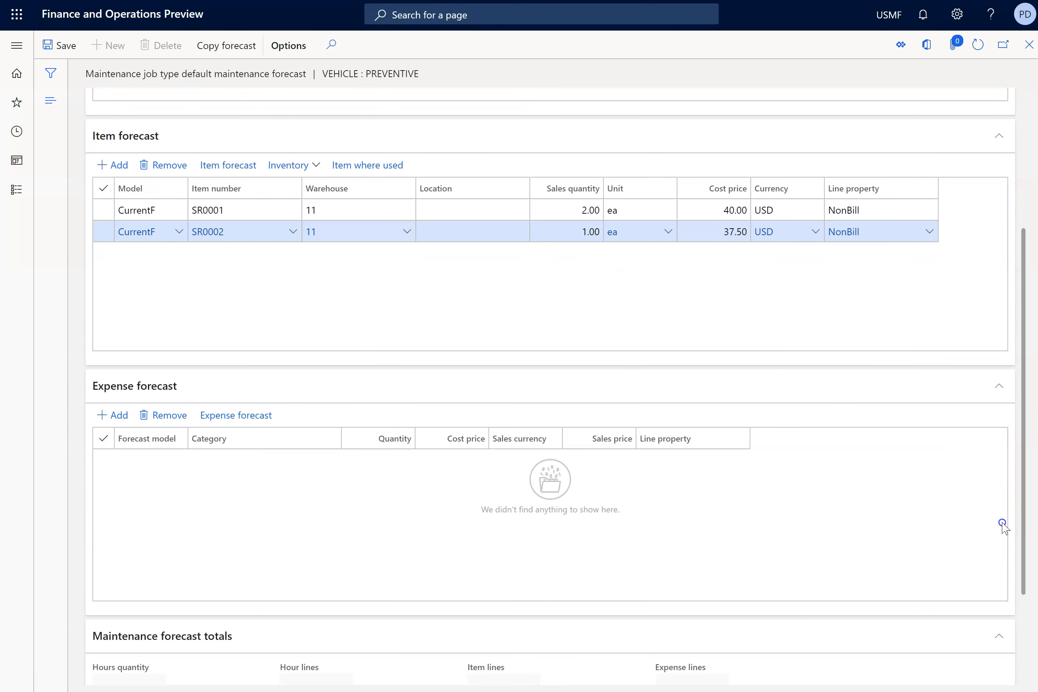
{"action": "left_click", "coordinate": [127, 416]}
{"action": "left_click", "coordinate": [415, 460]}
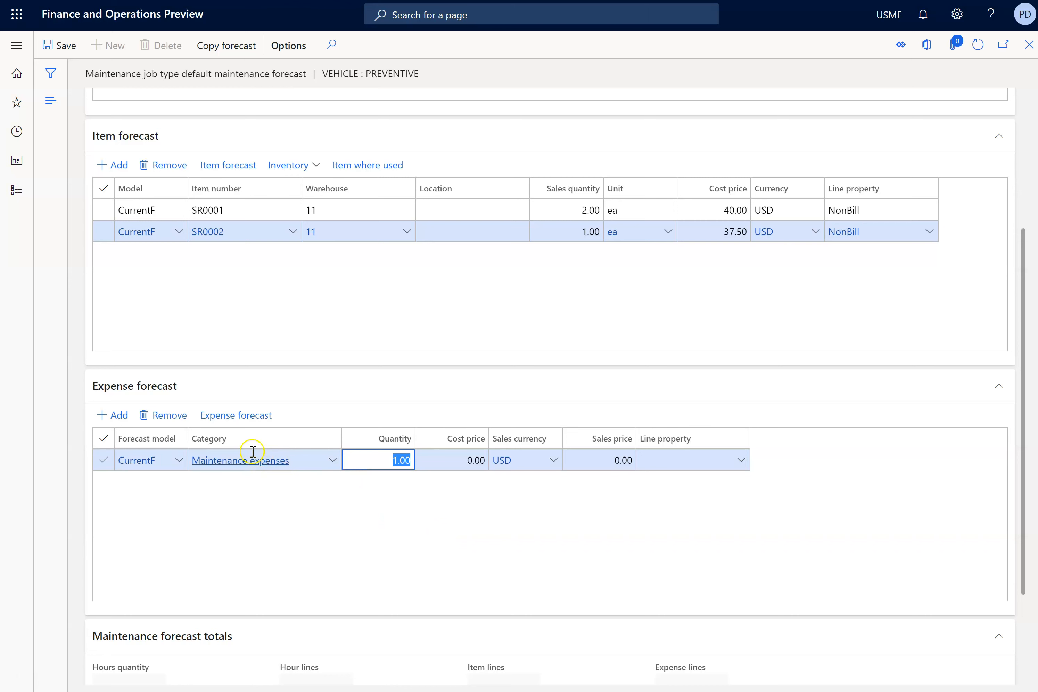
{"action": "left_click", "coordinate": [459, 463]}
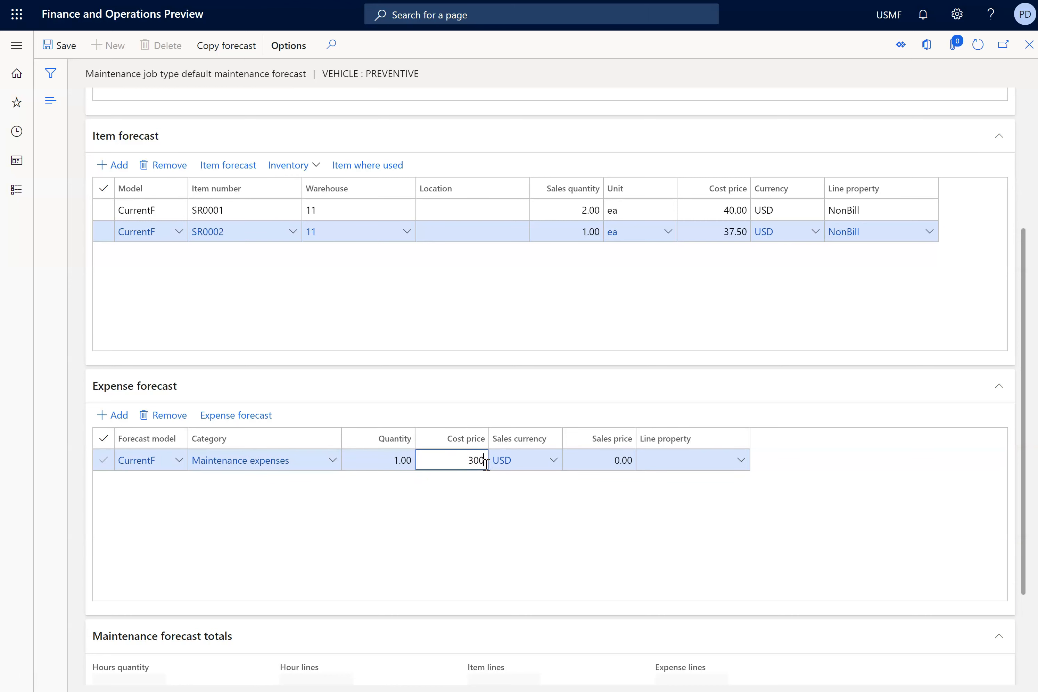
{"action": "type", "text": "300"}
{"action": "key", "text": "Tab"}
{"action": "left_click", "coordinate": [742, 461]}
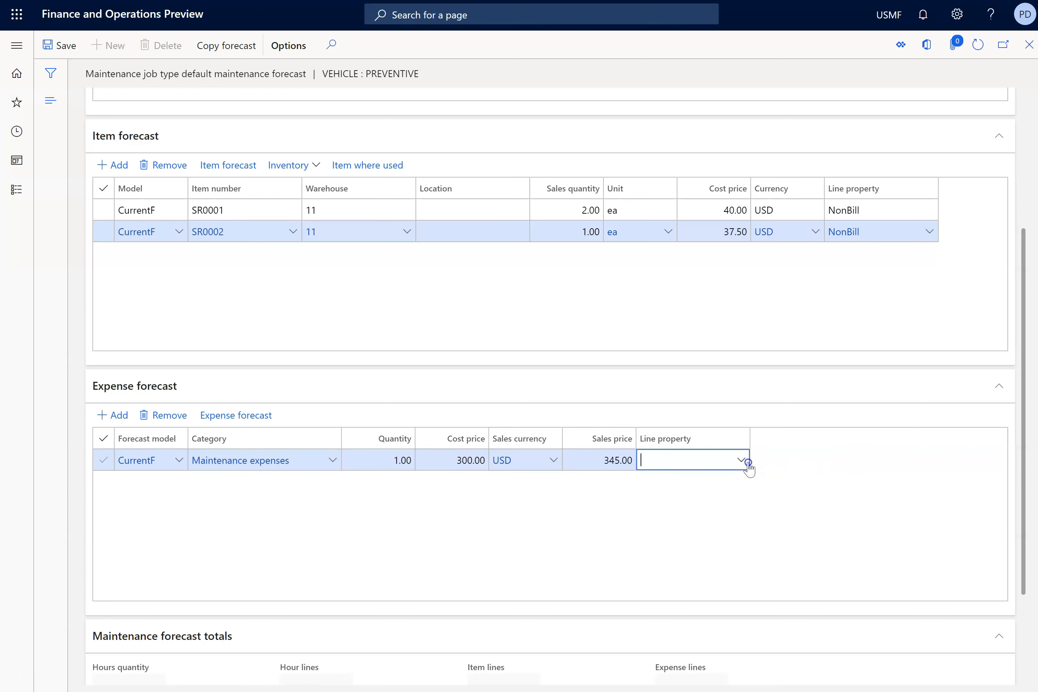
{"action": "left_click", "coordinate": [677, 531]}
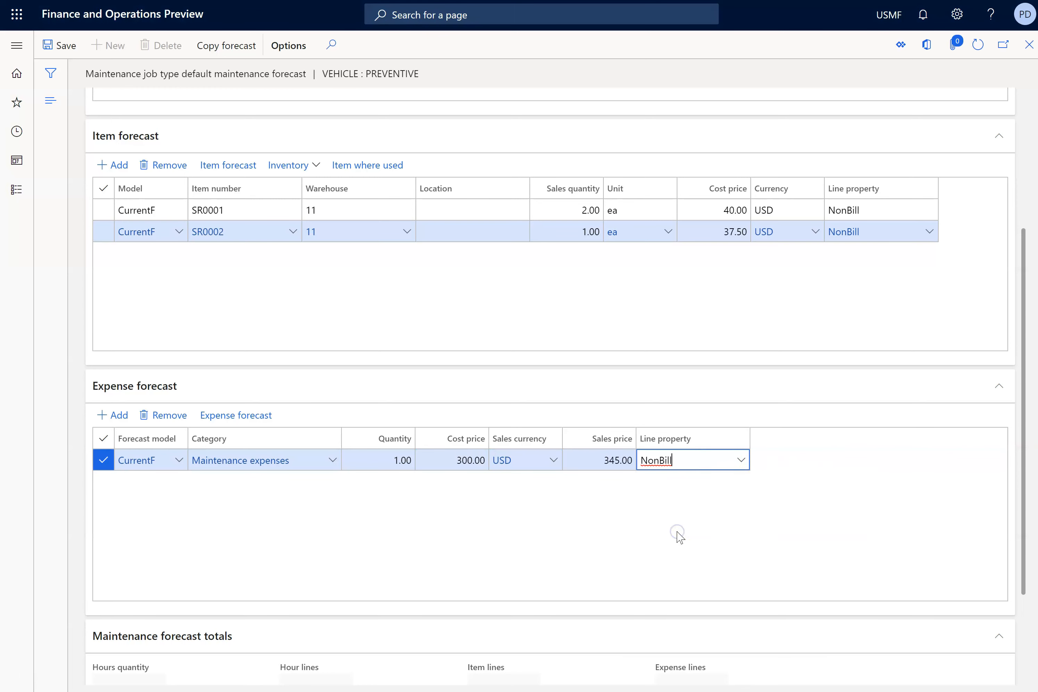
{"action": "left_click", "coordinate": [380, 228]}
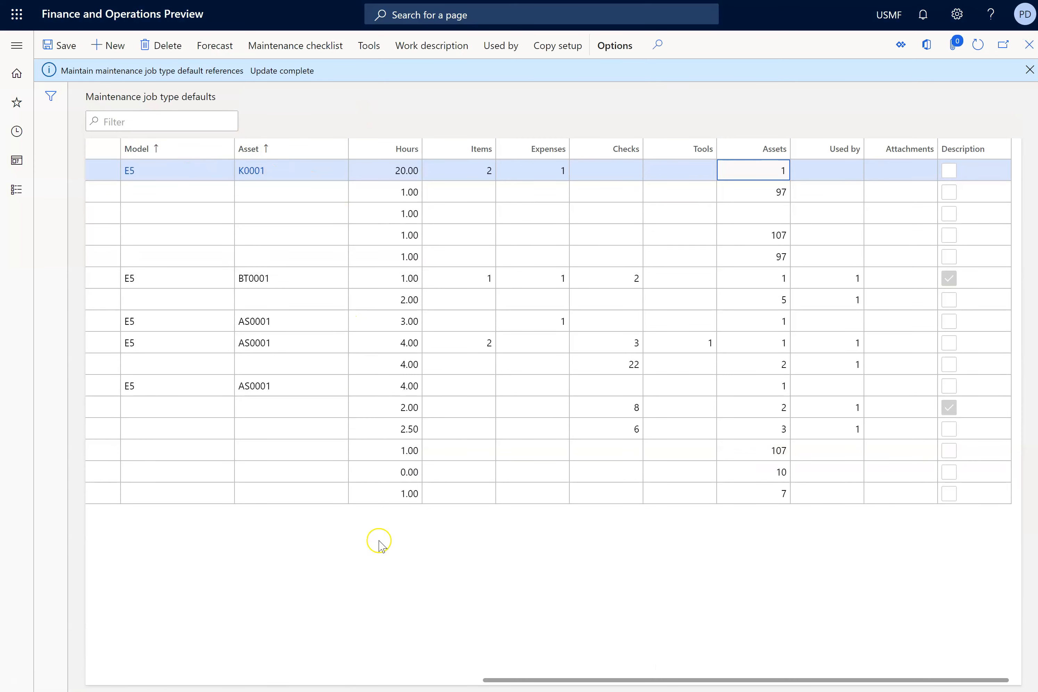
- Add a Template line using STS-PS-A3 to the maintenance checklist of the K0001 default and close the checklist
{"action": "left_click_drag", "start_coordinate": [494, 680], "coordinate": [53, 683]}
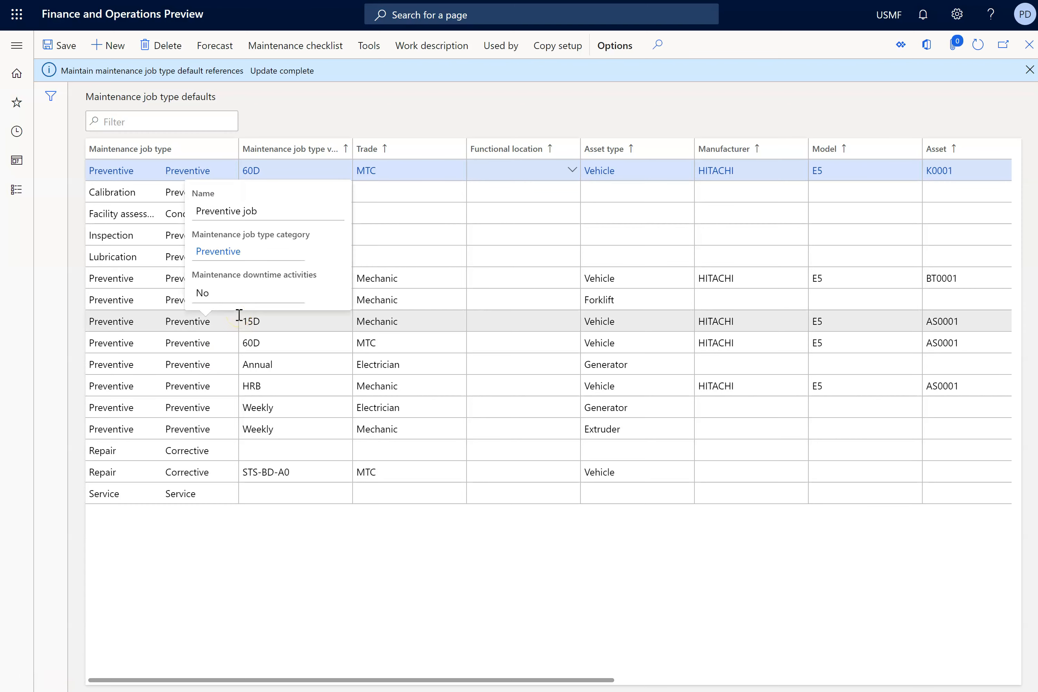
{"action": "left_click", "coordinate": [288, 48]}
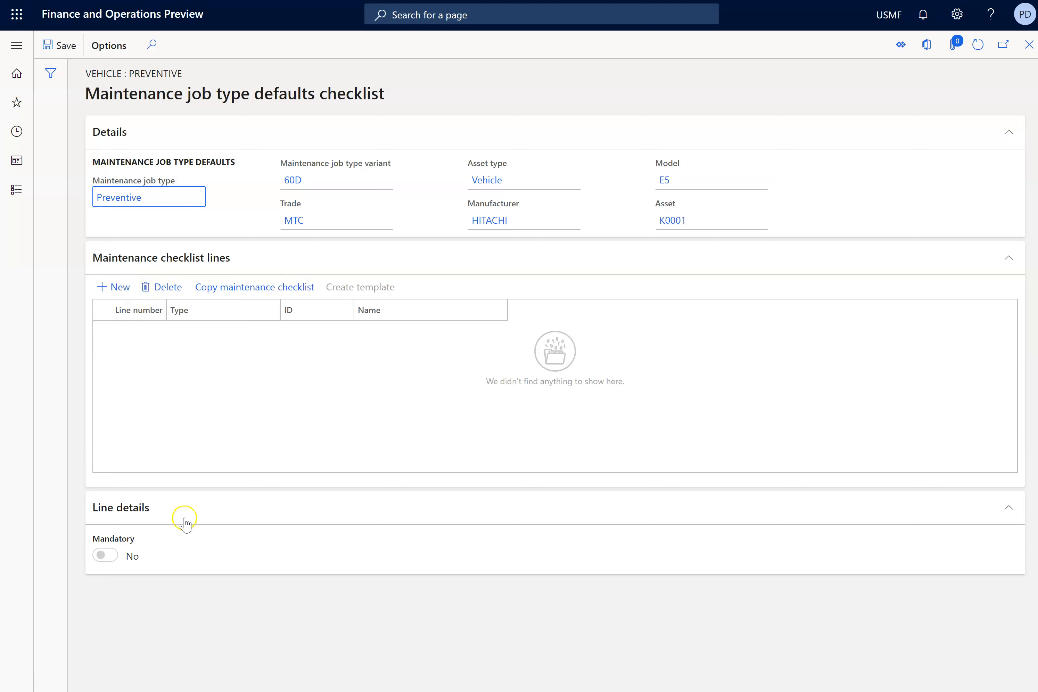
{"action": "left_click", "coordinate": [118, 288]}
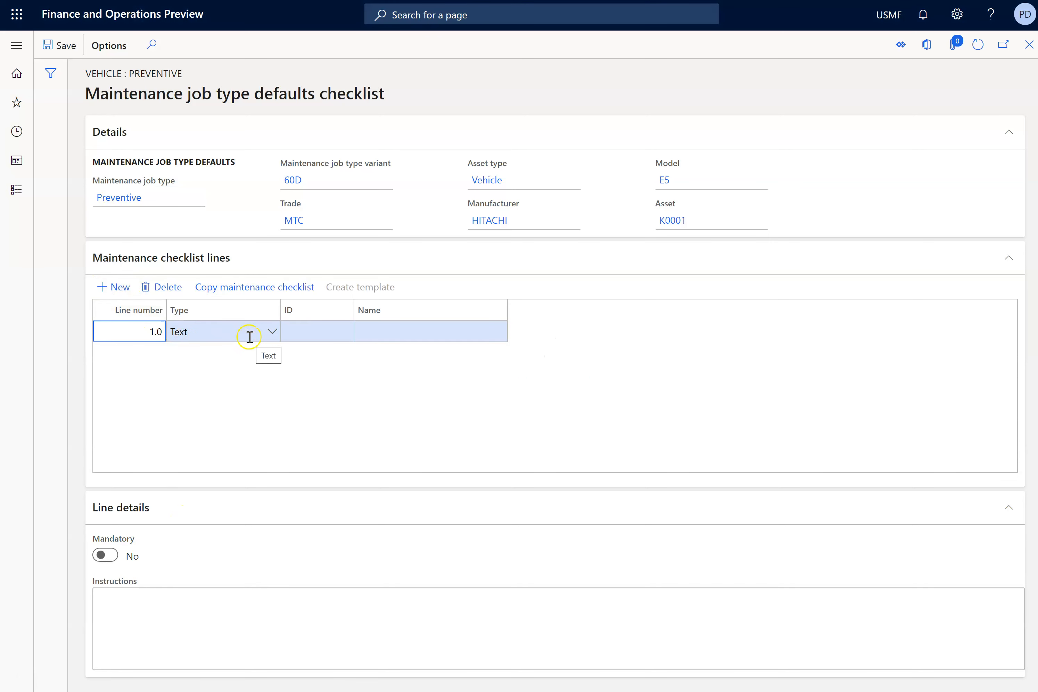
{"action": "left_click", "coordinate": [272, 331]}
{"action": "left_click", "coordinate": [187, 394]}
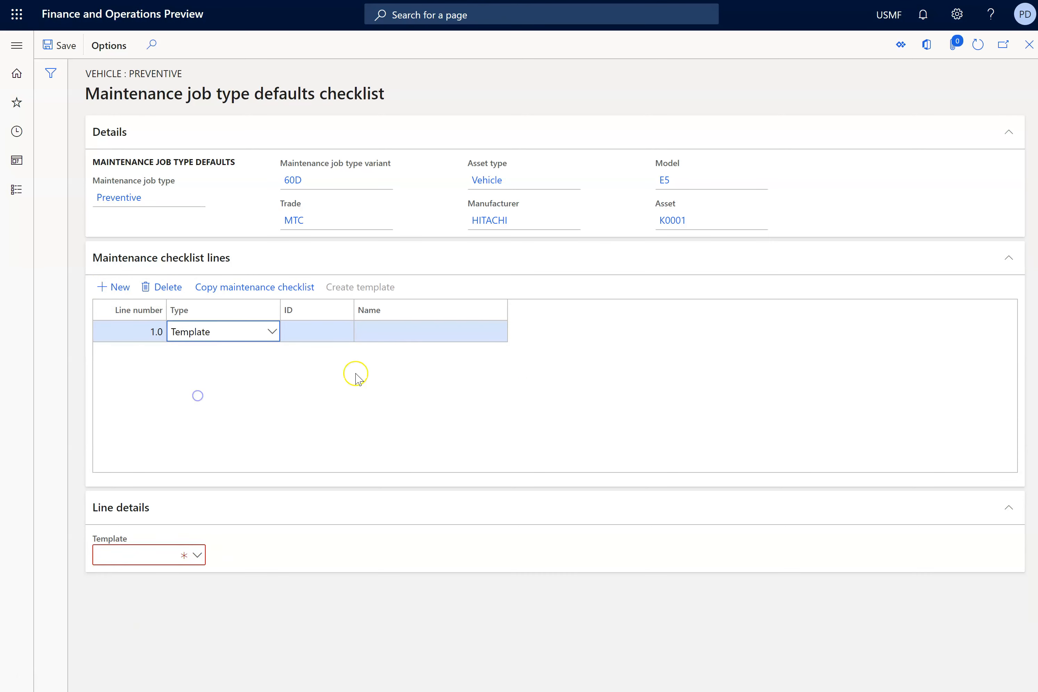
{"action": "left_click", "coordinate": [197, 555]}
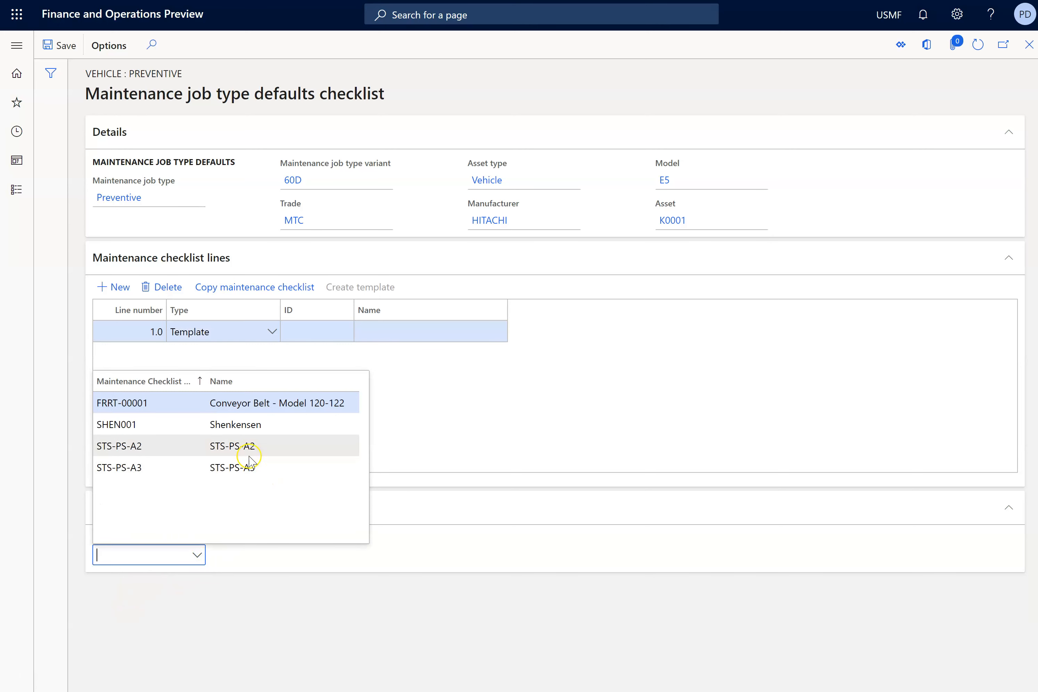
{"action": "left_click", "coordinate": [245, 468]}
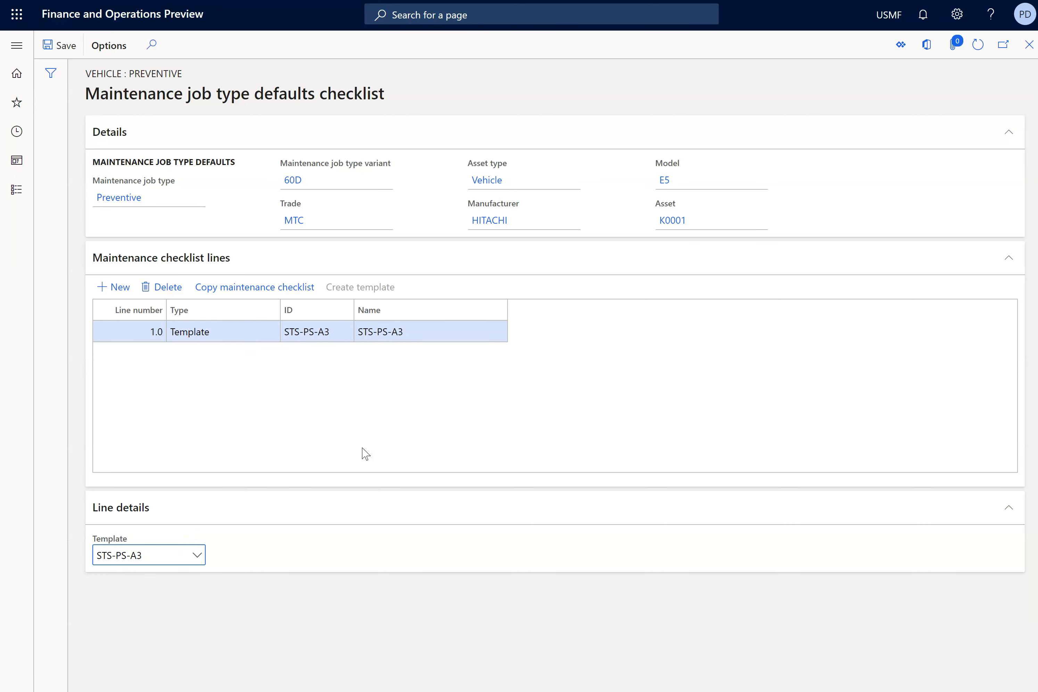
{"action": "left_click", "coordinate": [1030, 45]}
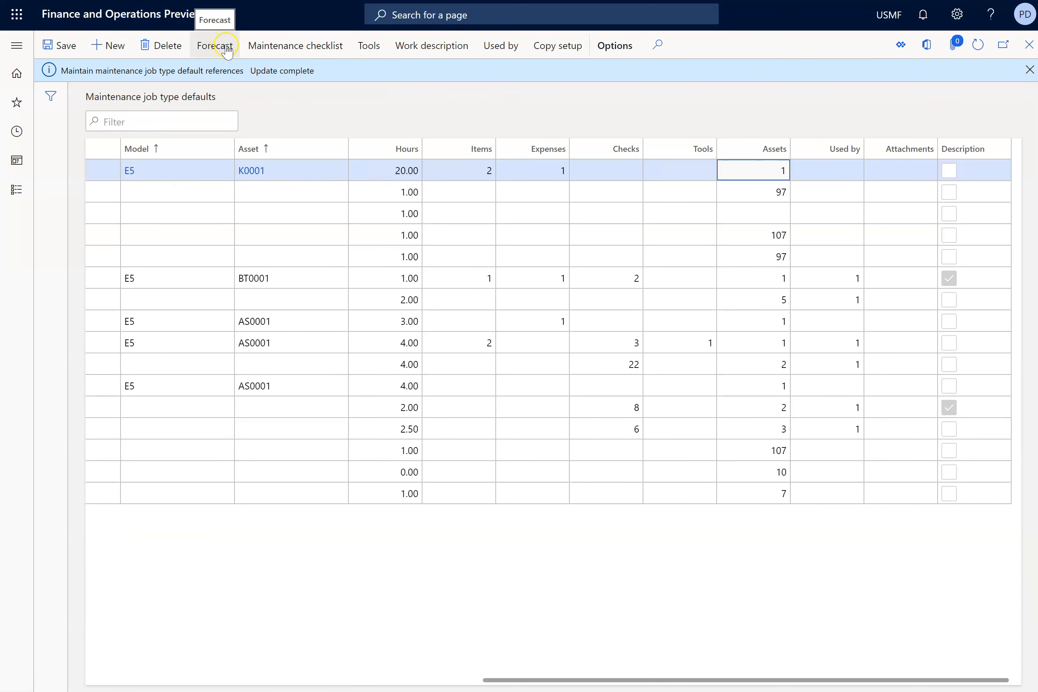
- Add tool resource T00001 to the Preventive 60D default for asset K0001 and close the tools page
{"action": "left_click", "coordinate": [371, 49]}
{"action": "left_click", "coordinate": [122, 59]}
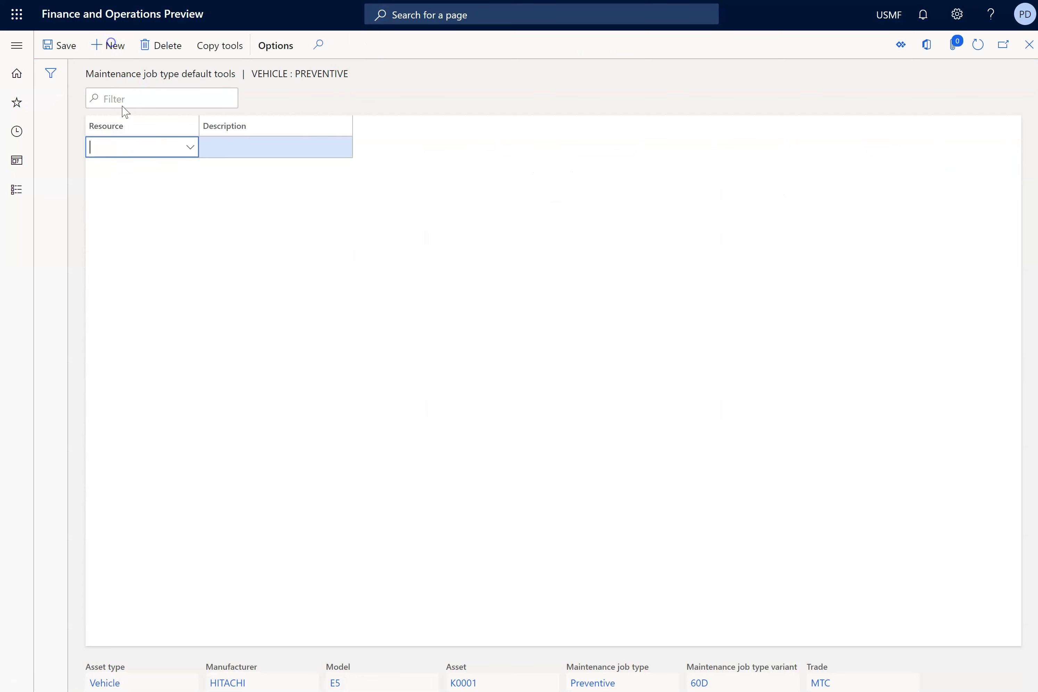
{"action": "left_click", "coordinate": [190, 151]}
{"action": "type", "text": "T"}
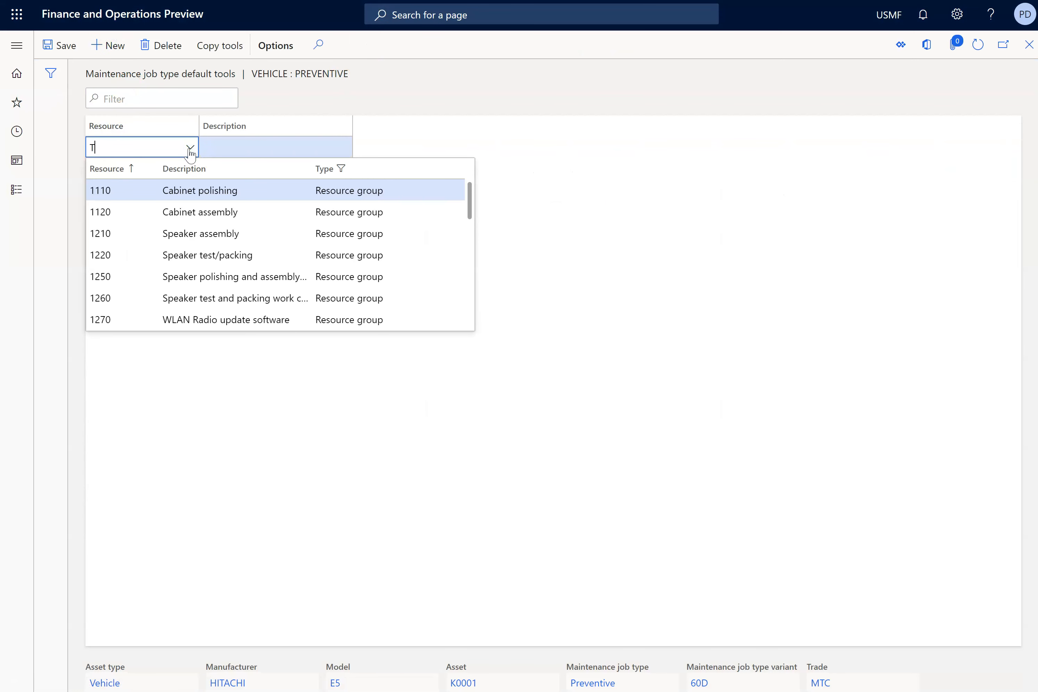
{"action": "type", "text": "00001"}
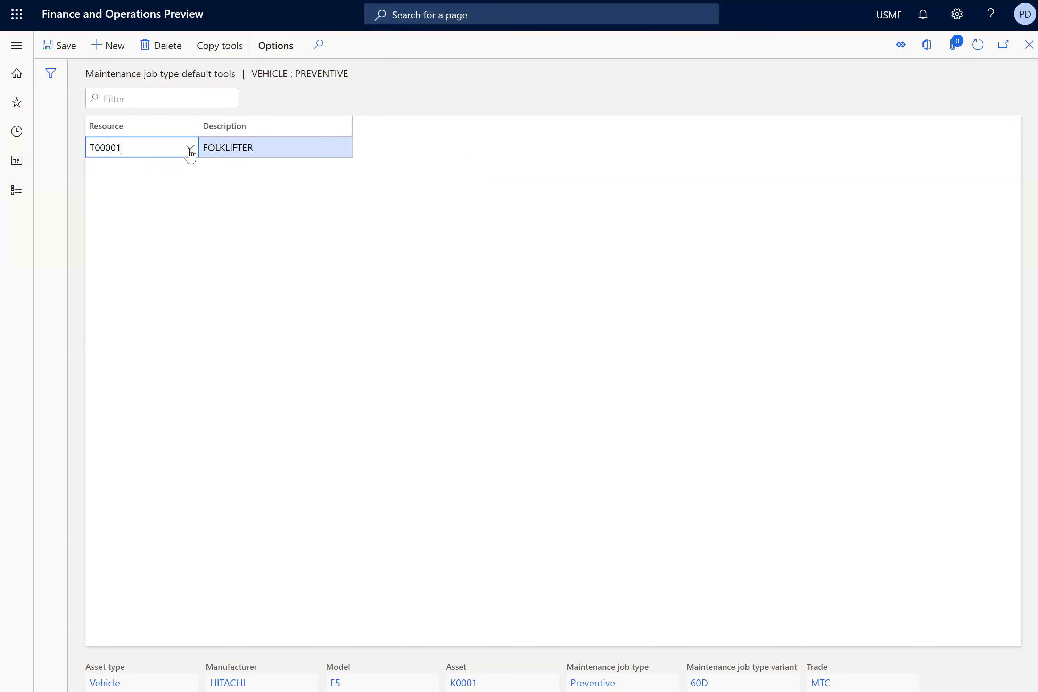
{"action": "left_click", "coordinate": [1028, 46]}
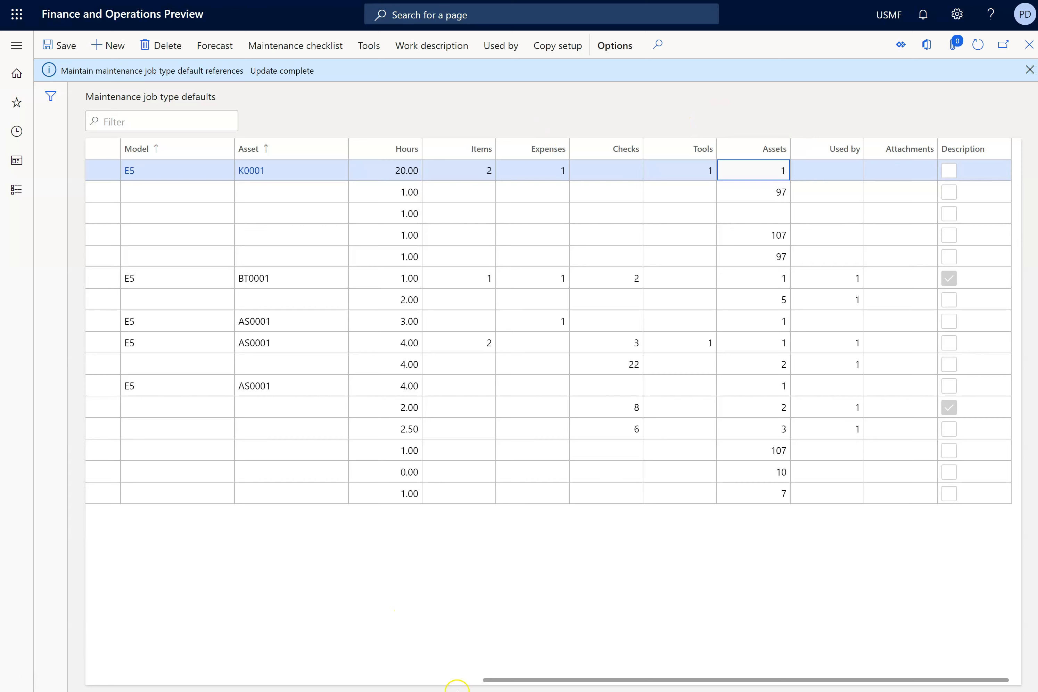
{"action": "left_click_drag", "start_coordinate": [499, 681], "coordinate": [87, 688]}
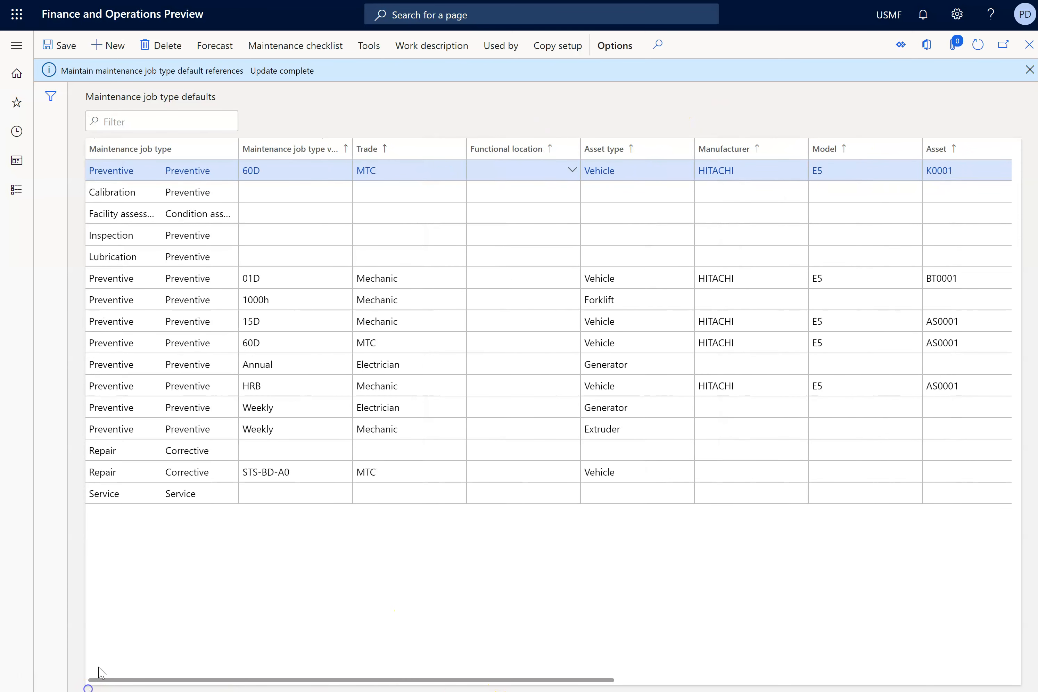
{"action": "mouse_move", "coordinate": [273, 178]}
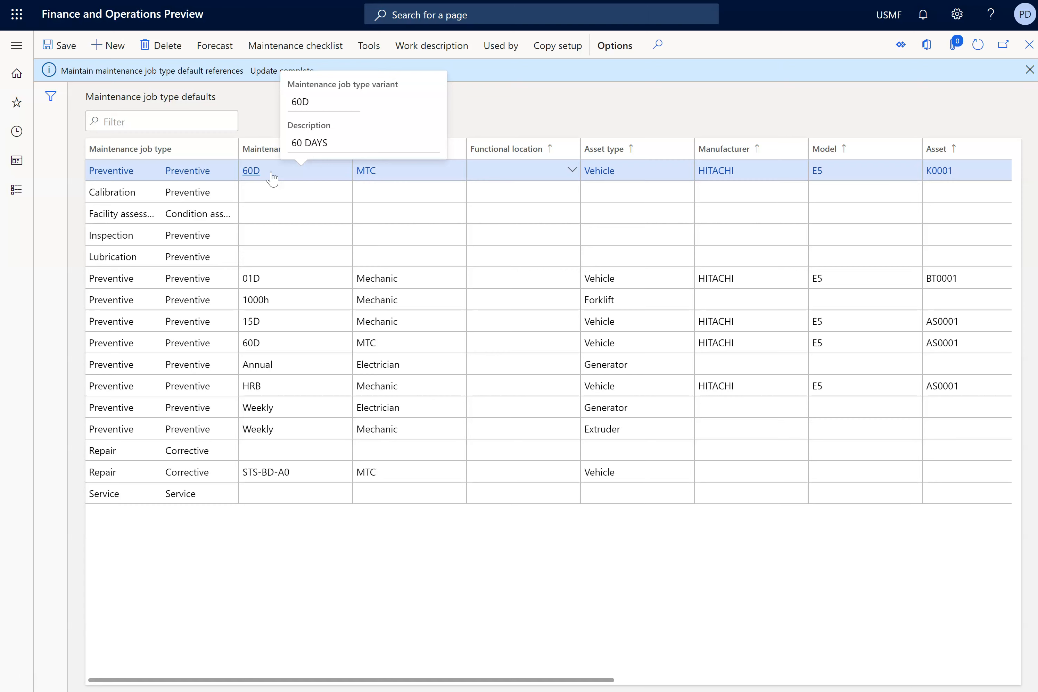
{"action": "left_click", "coordinate": [536, 180]}
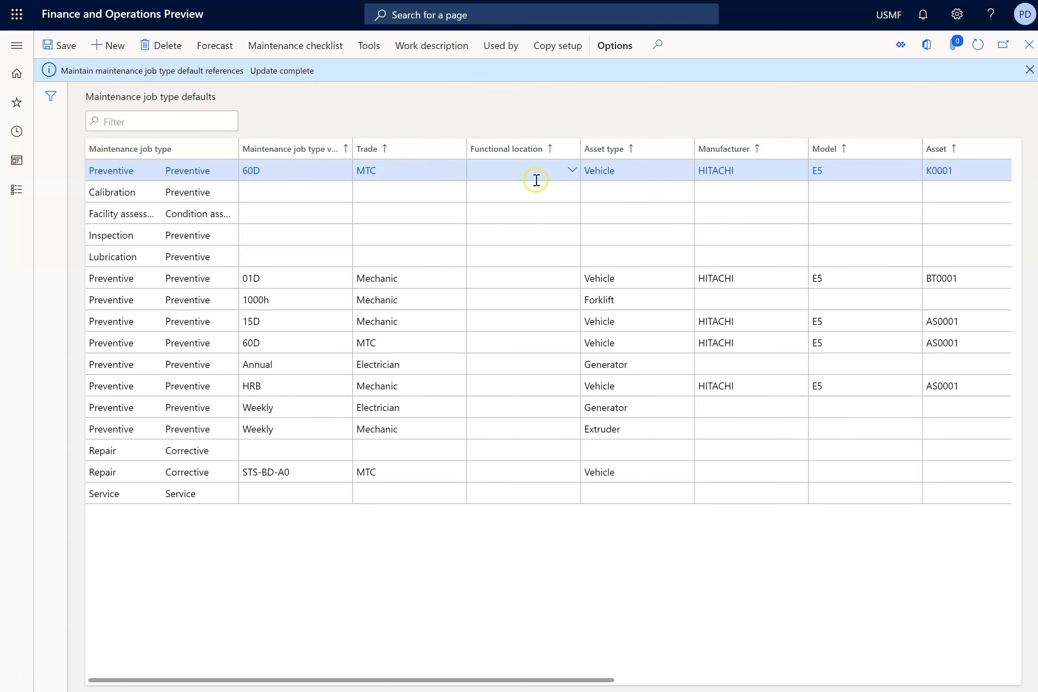
- Open the maintenance plans in the preventive maintenance setup of Asset management
{"action": "left_click", "coordinate": [19, 72]}
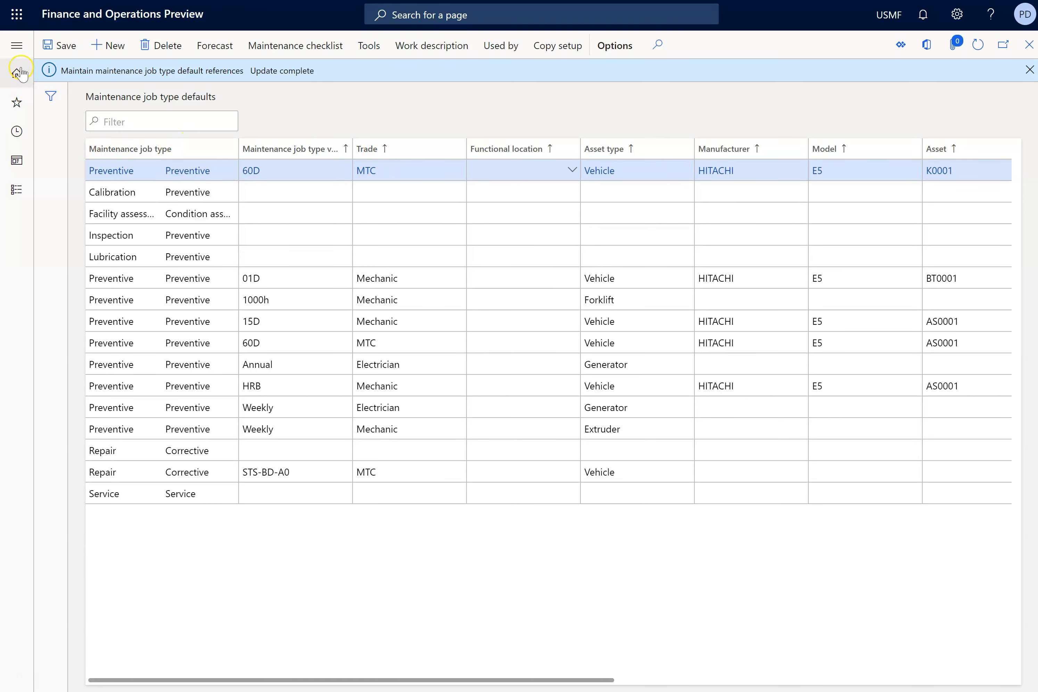
{"action": "left_click", "coordinate": [17, 45]}
{"action": "left_click", "coordinate": [433, 316]}
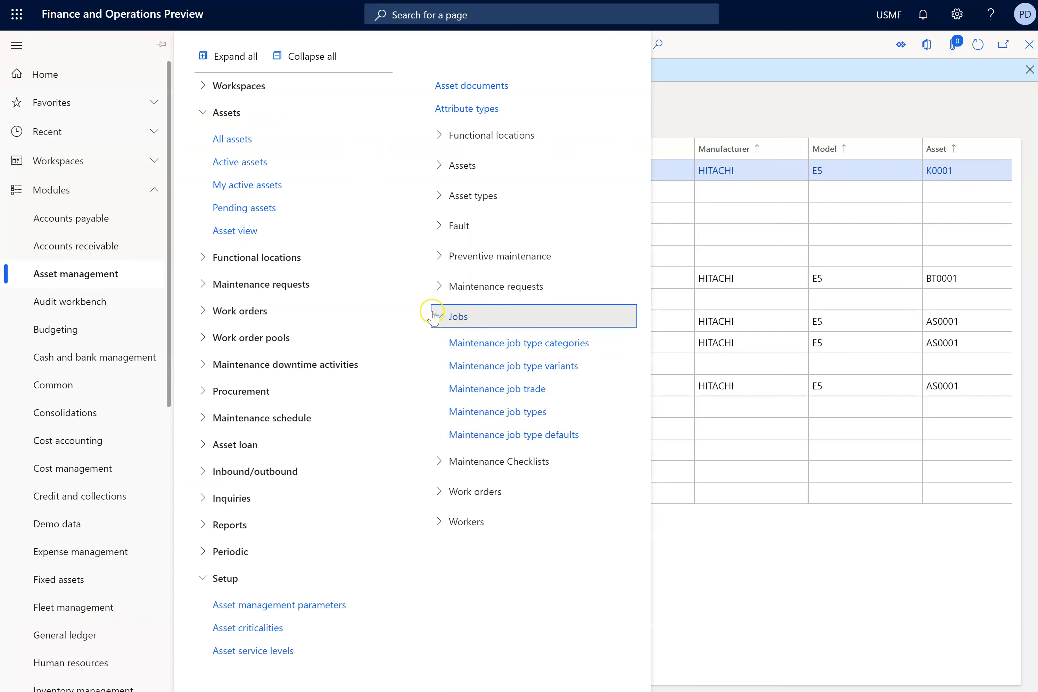
{"action": "left_click", "coordinate": [440, 258]}
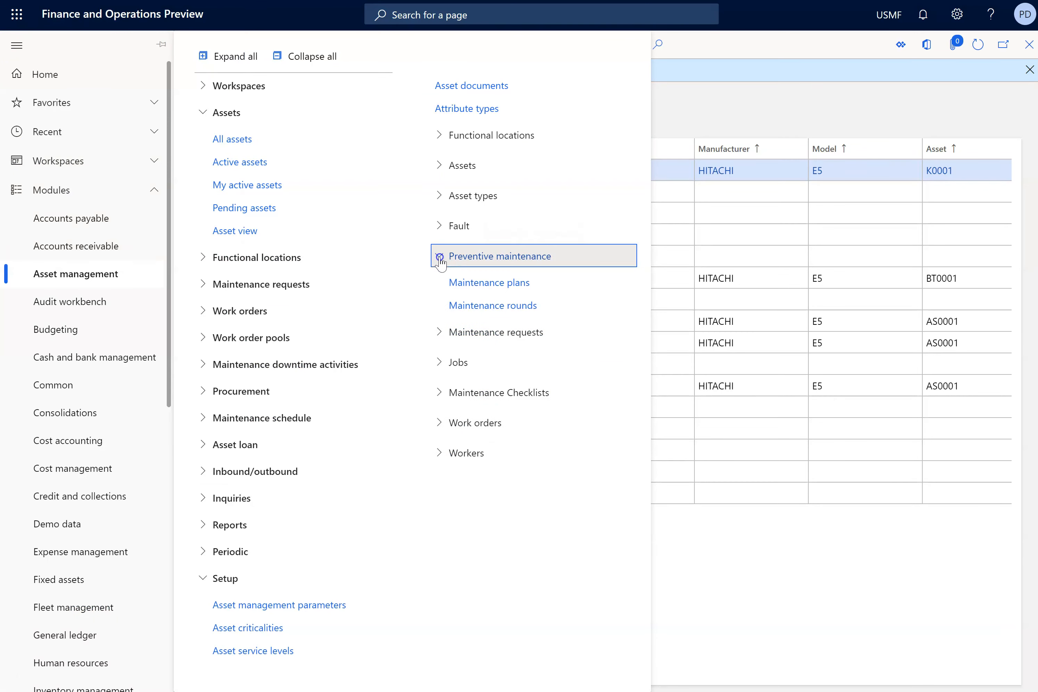
{"action": "left_click", "coordinate": [493, 287]}
{"action": "left_click", "coordinate": [268, 143]}
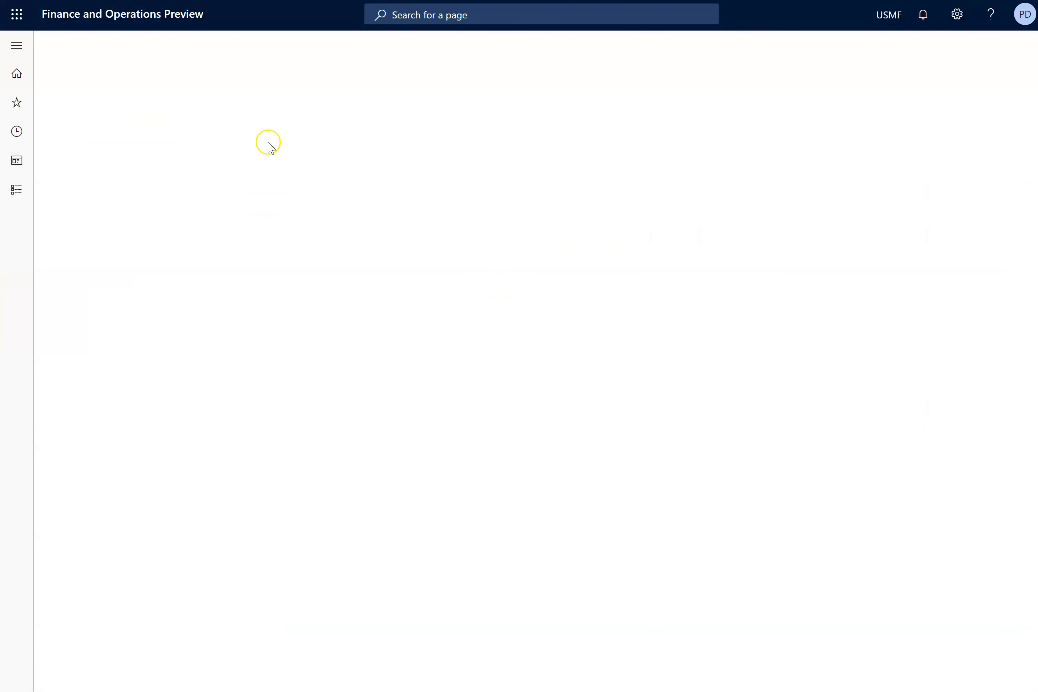
- Create a new maintenance plan 60DAYSPLAN with the name 60DAYS PLAN
{"action": "left_click", "coordinate": [111, 49]}
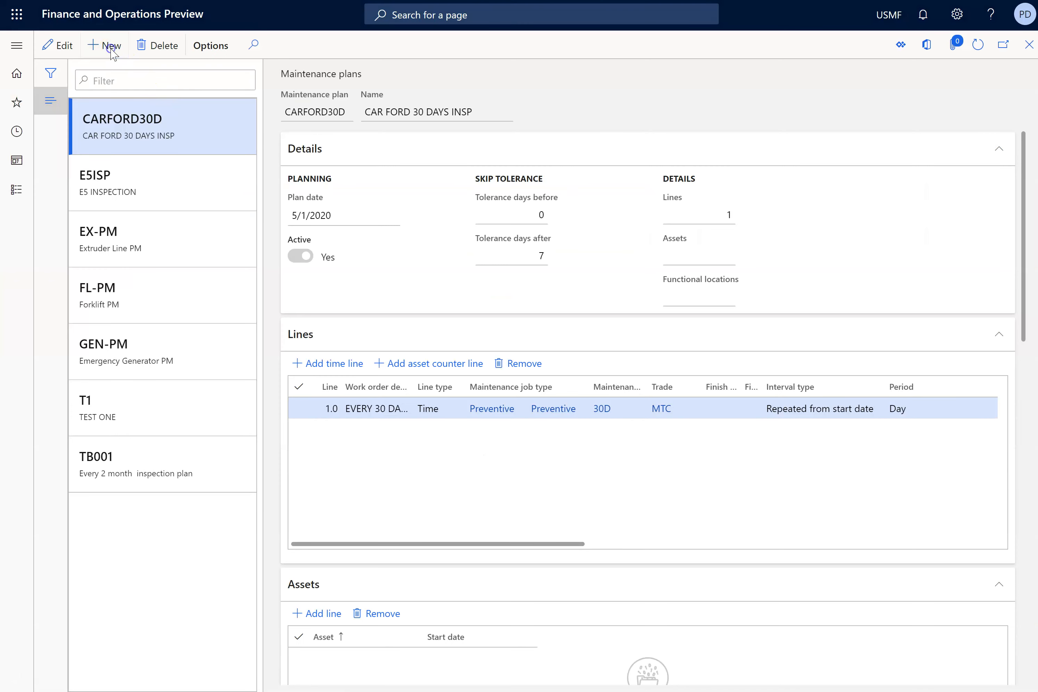
{"action": "left_click", "coordinate": [345, 116]}
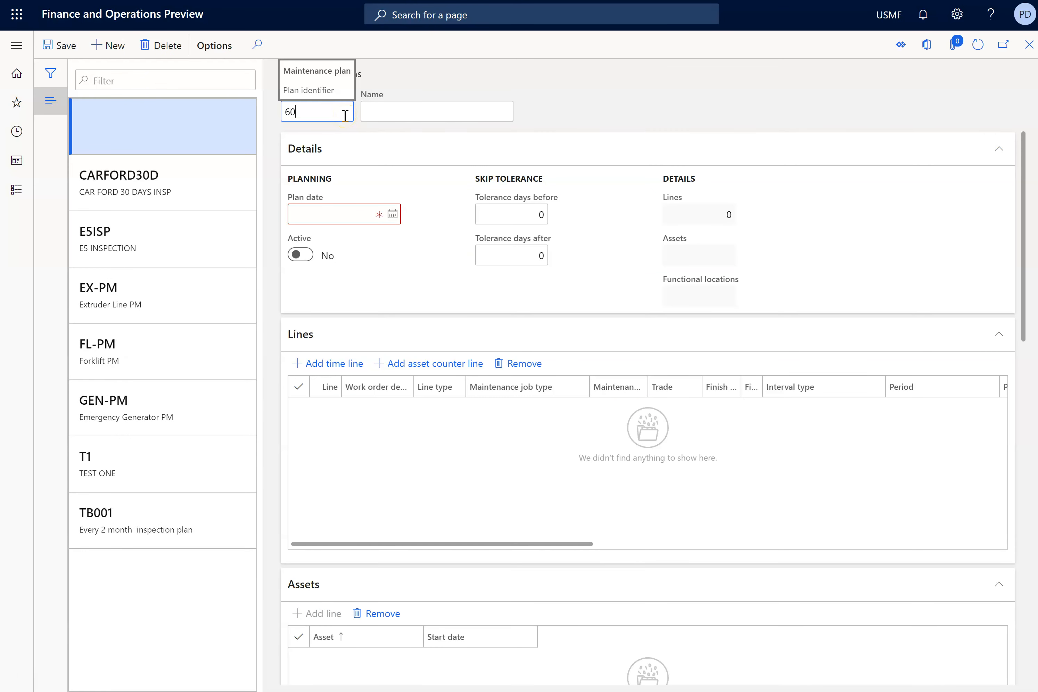
{"action": "type", "text": "60DAYSPLAN"}
{"action": "key", "text": "Tab"}
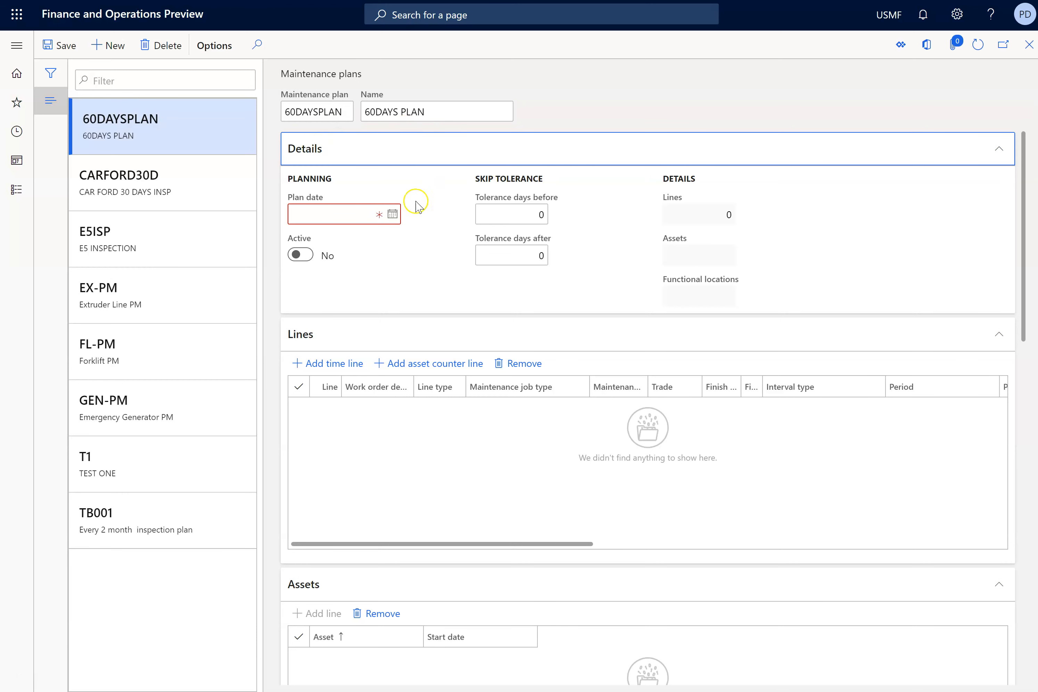
- Set the 60DAYSPLAN plan date to 5/1/2020 and make the plan active
{"action": "left_click", "coordinate": [392, 215]}
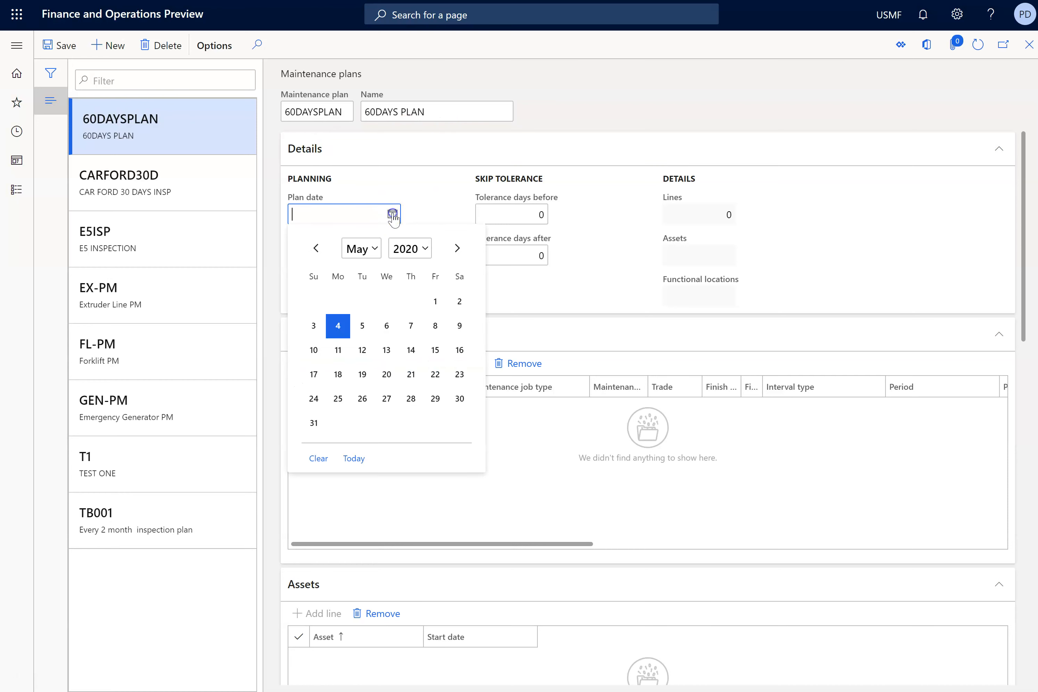
{"action": "left_click", "coordinate": [434, 301]}
{"action": "left_click", "coordinate": [304, 255]}
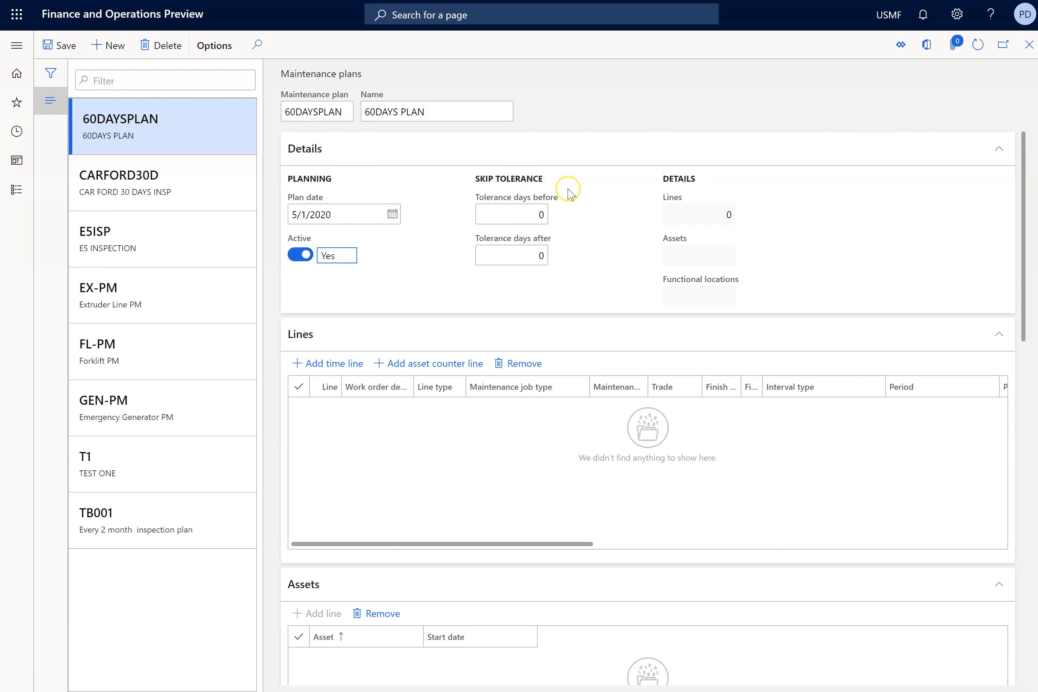
- Set the plan's skip tolerance to 7 days before and 7 days after
{"action": "left_click", "coordinate": [537, 256]}
{"action": "type", "text": "7"}
{"action": "key", "text": "Tab"}
{"action": "left_click", "coordinate": [549, 226]}
{"action": "type", "text": "7"}
{"action": "key", "text": "Tab"}
- Add a time line to the plan with the work order description 60 DAYS
{"action": "left_click", "coordinate": [334, 364]}
{"action": "left_click", "coordinate": [340, 409]}
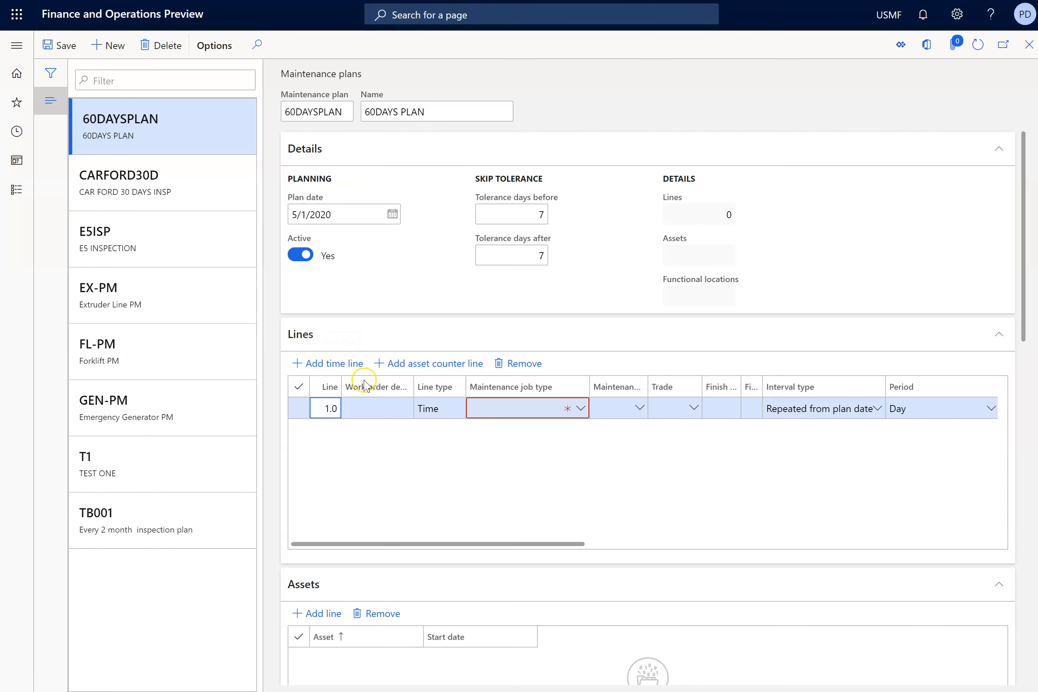
{"action": "left_click", "coordinate": [361, 407]}
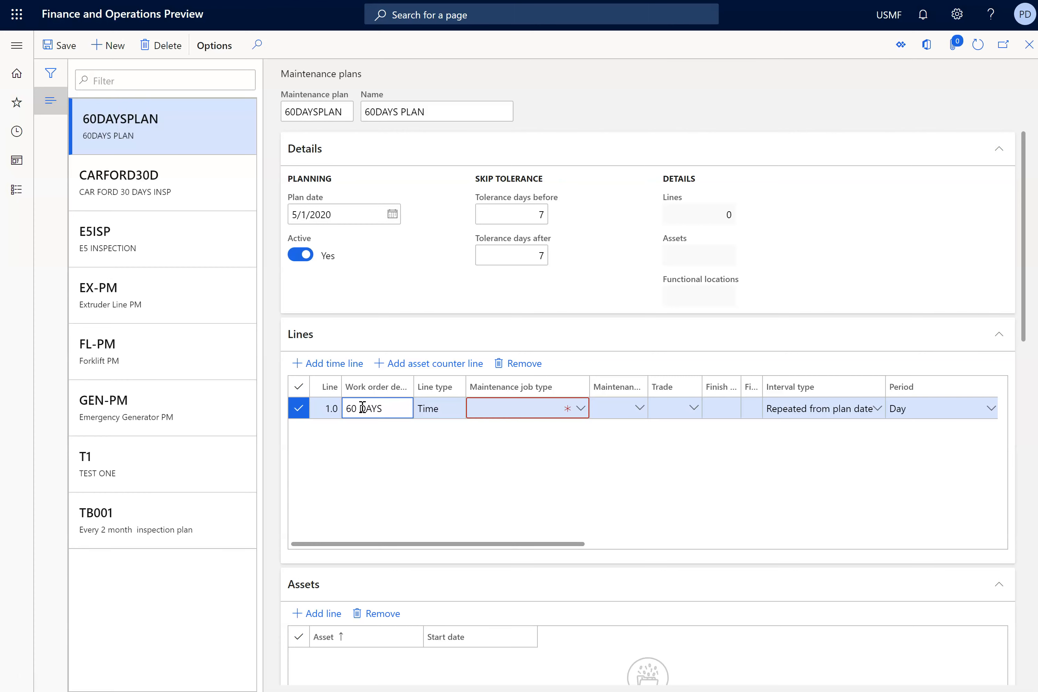
- Choose Preventive as the maintenance job type of the 60 DAYS line
{"action": "key", "text": "Tab"}
{"action": "key", "text": "Tab"}
{"action": "key", "text": "alt+Down"}
{"action": "key", "text": "Down"}
{"action": "key", "text": "Down"}
{"action": "key", "text": "Down"}
{"action": "key", "text": "Down"}
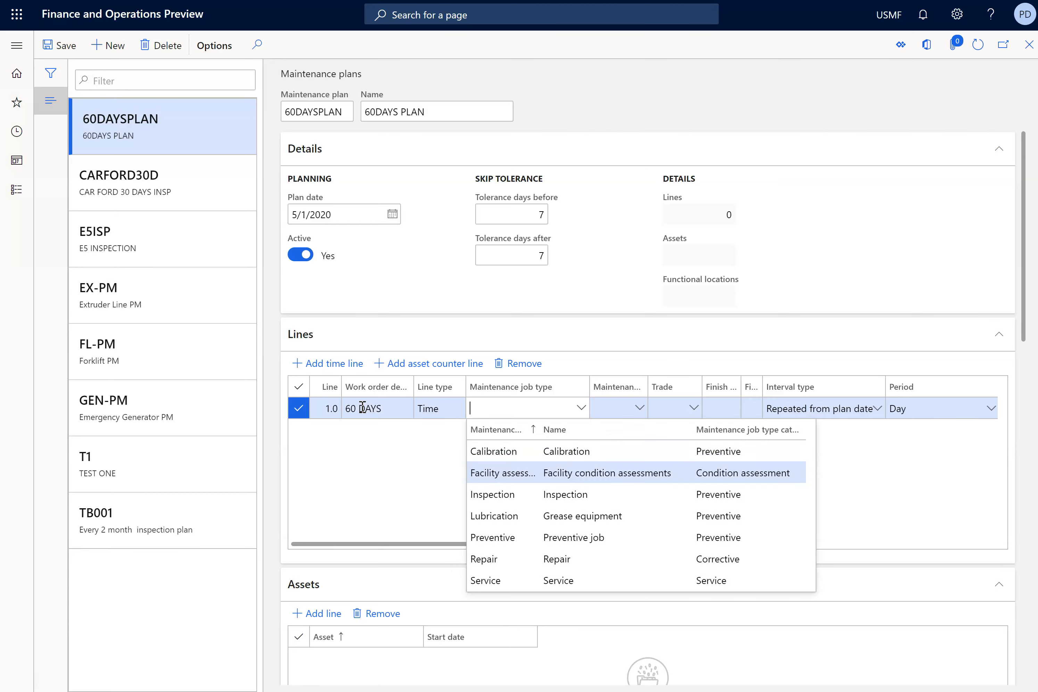
{"action": "key", "text": "Return"}
{"action": "key", "text": "Tab"}
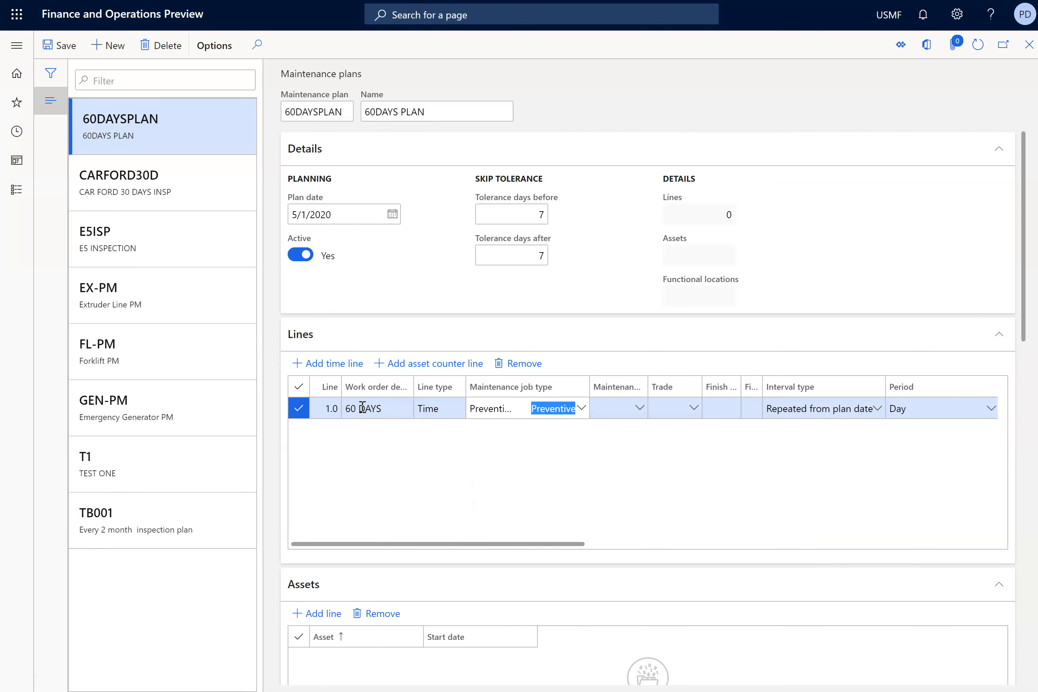
- Choose 60D as the maintenance job type variant of the 60 DAYS line
{"action": "key", "text": "alt+Down"}
{"action": "key", "text": "Down"}
{"action": "key", "text": "Down"}
{"action": "key", "text": "Down"}
{"action": "key", "text": "Down"}
{"action": "key", "text": "Down"}
{"action": "key", "text": "Down"}
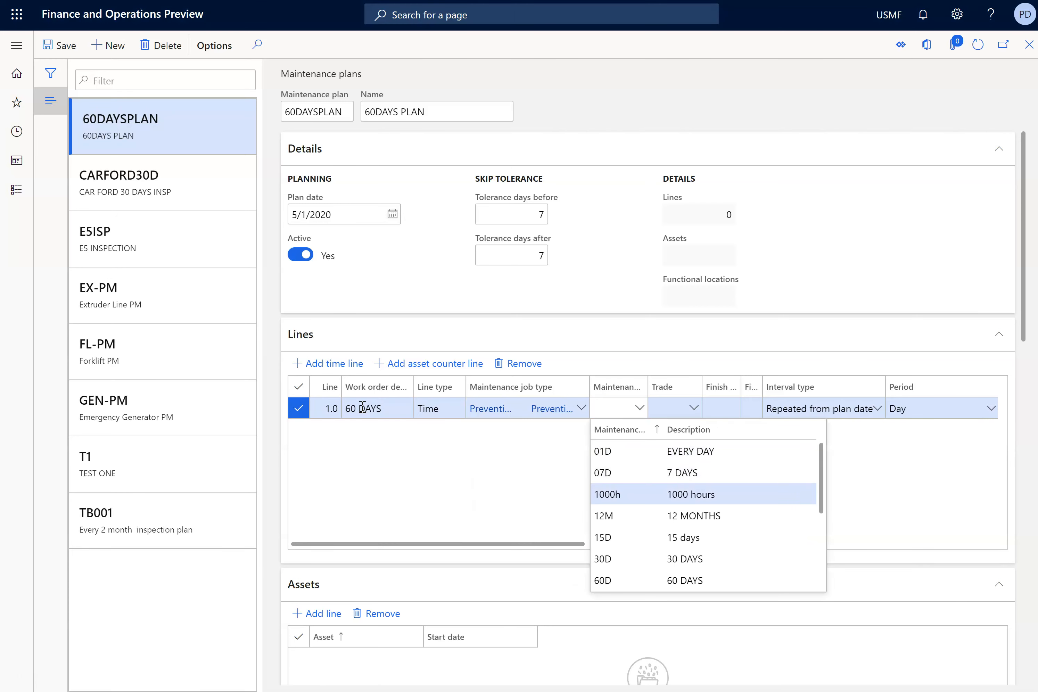
{"action": "key", "text": "Tab"}
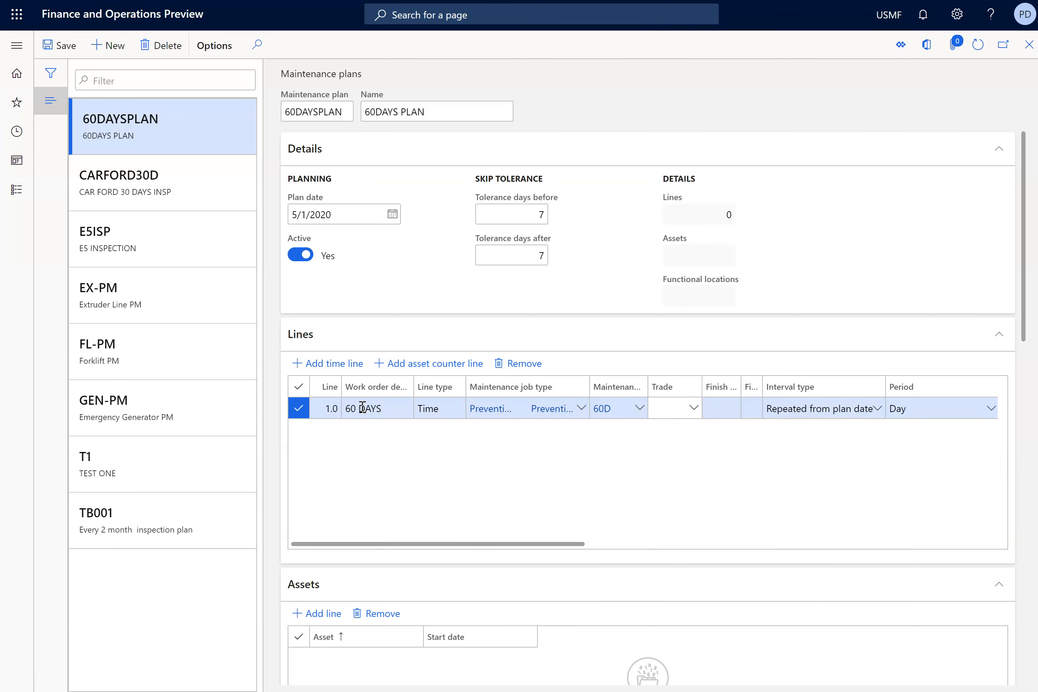
- Assign the trade MTC to the 60 DAYS line
{"action": "key", "text": "alt+Down"}
{"action": "key", "text": "Down"}
{"action": "key", "text": "Down"}
{"action": "key", "text": "Down"}
{"action": "key", "text": "Down"}
{"action": "key", "text": "Tab"}
{"action": "key", "text": "Tab"}
{"action": "key", "text": "Tab"}
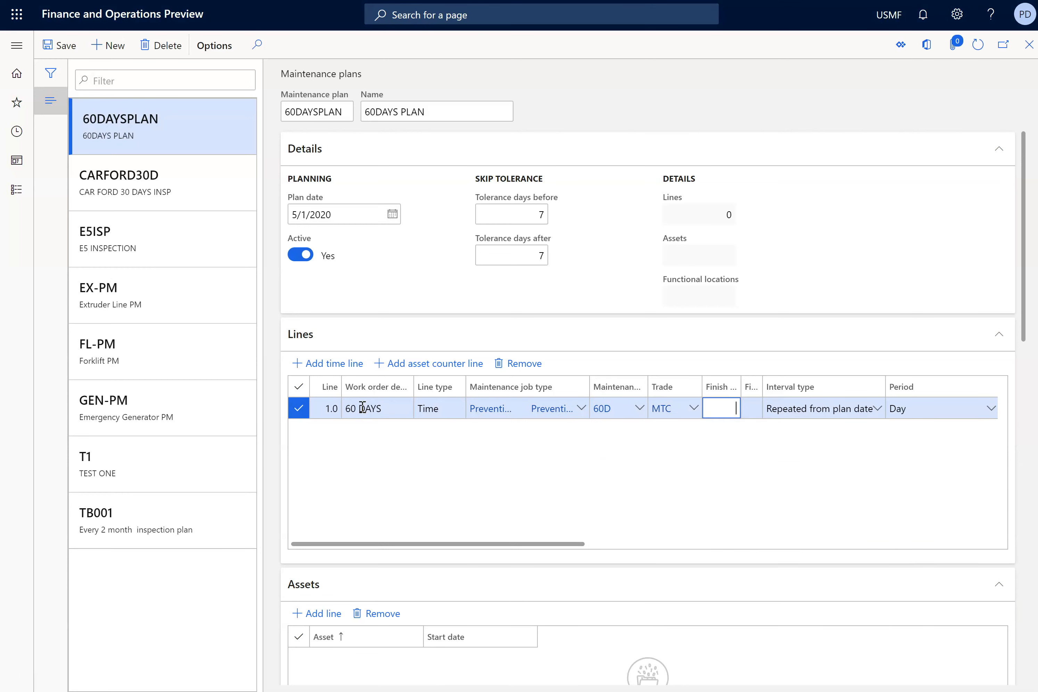
- Set the line's interval type to Repeated from start date and its period frequency to 60, keeping Day as the period
{"action": "left_click", "coordinate": [878, 409]}
{"action": "left_click", "coordinate": [834, 454]}
{"action": "left_click_drag", "start_coordinate": [553, 541], "coordinate": [694, 541]}
{"action": "left_click", "coordinate": [680, 411]}
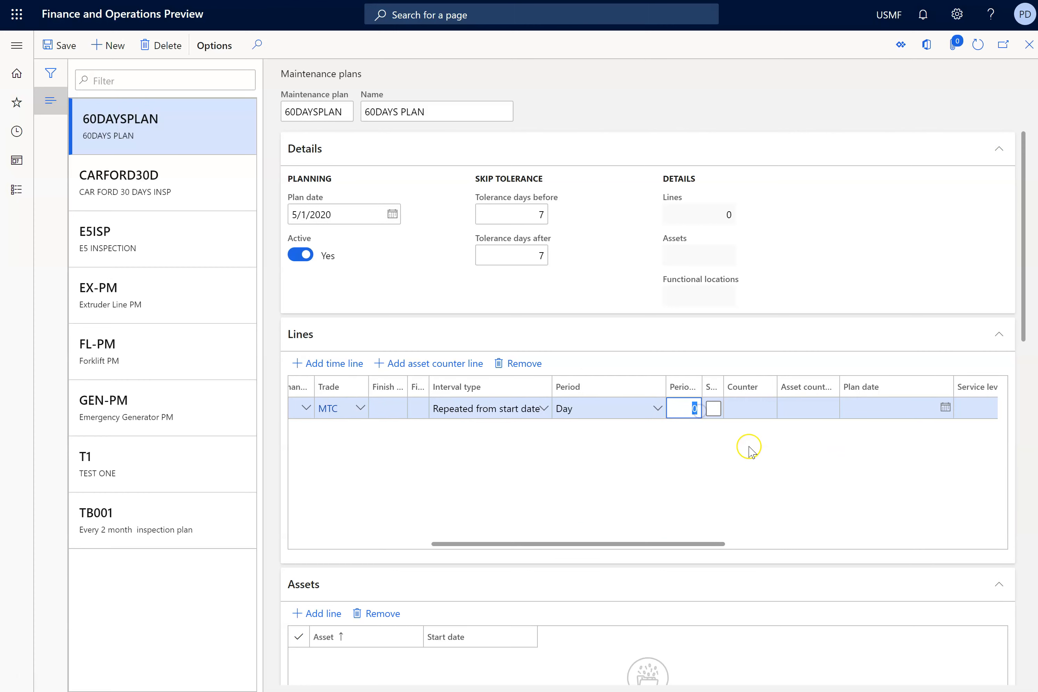
{"action": "type", "text": "60"}
{"action": "left_click", "coordinate": [733, 444]}
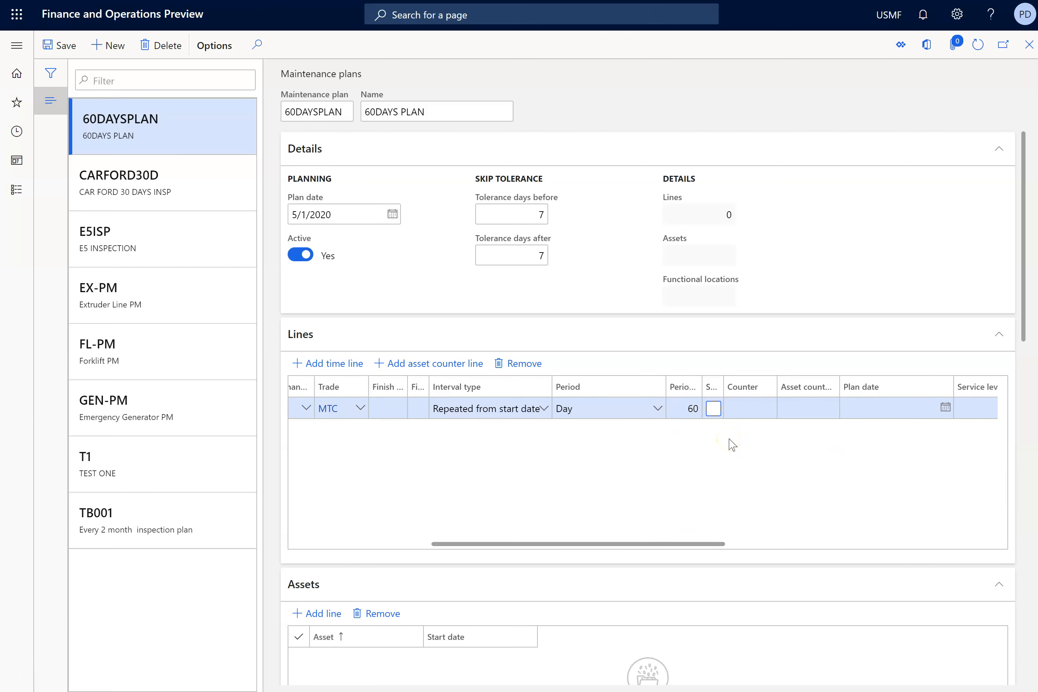
{"action": "left_click", "coordinate": [660, 408]}
{"action": "left_click", "coordinate": [746, 475]}
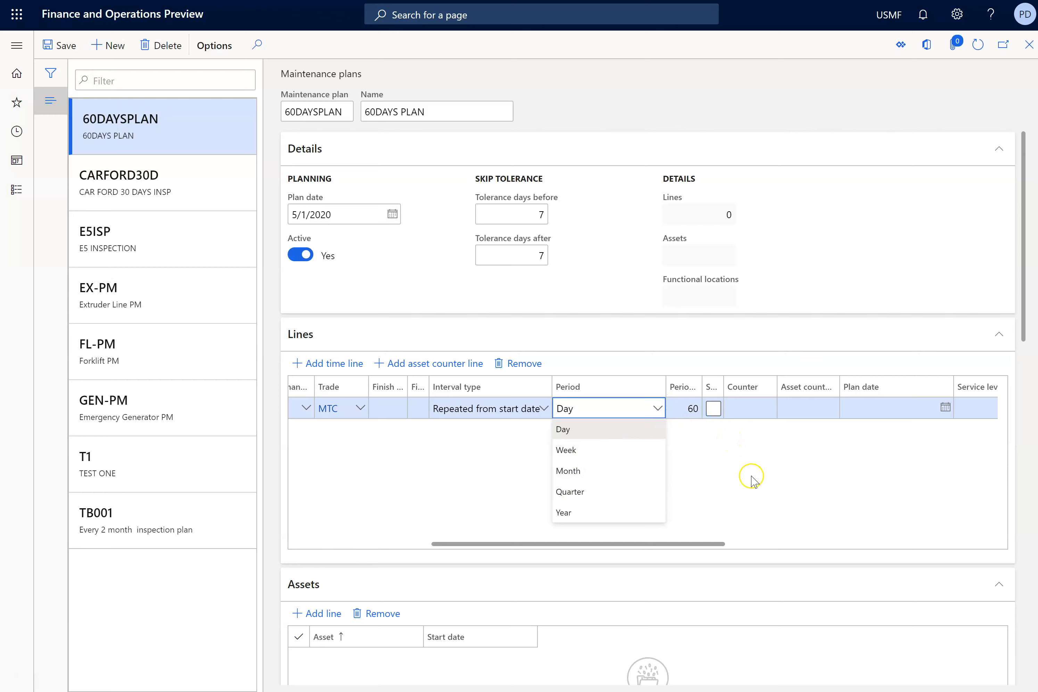
- Set the line's service level to 2 (Urgent) and enable Auto create for its Preventive work orders
{"action": "left_click_drag", "start_coordinate": [721, 542], "coordinate": [846, 542]}
{"action": "left_click", "coordinate": [712, 408]}
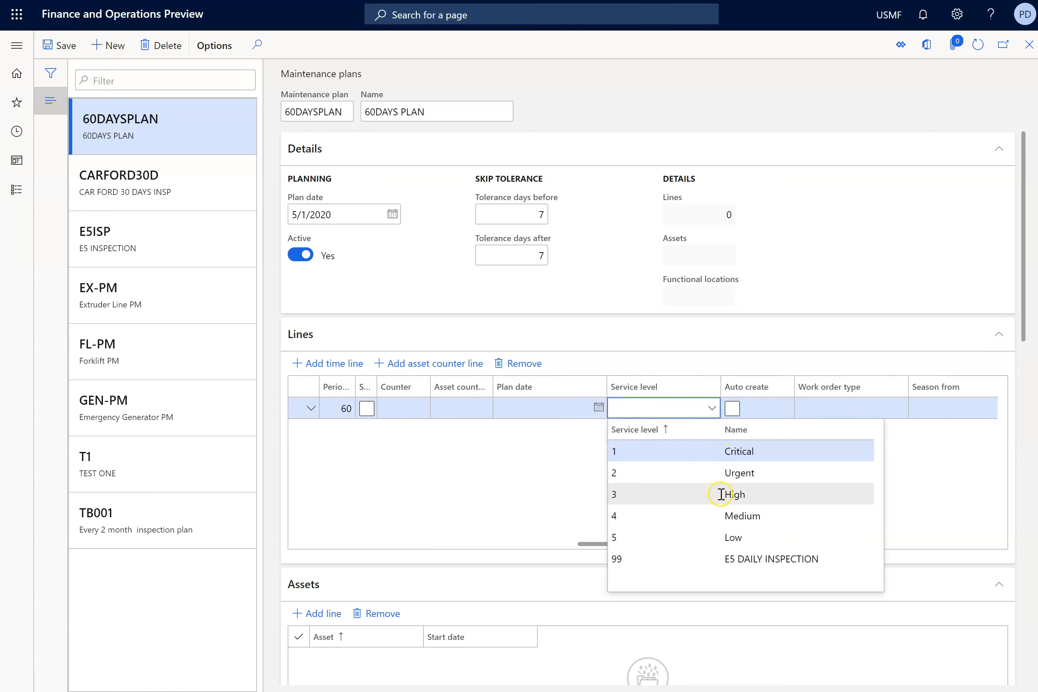
{"action": "left_click", "coordinate": [724, 477]}
{"action": "left_click", "coordinate": [733, 408]}
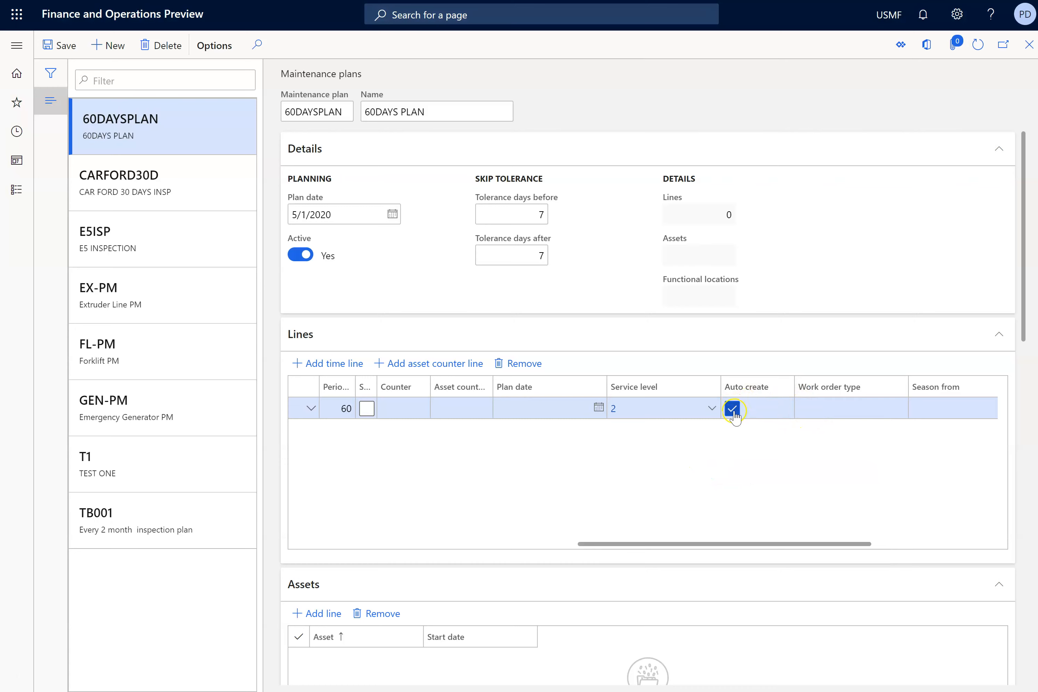
{"action": "left_click", "coordinate": [822, 409]}
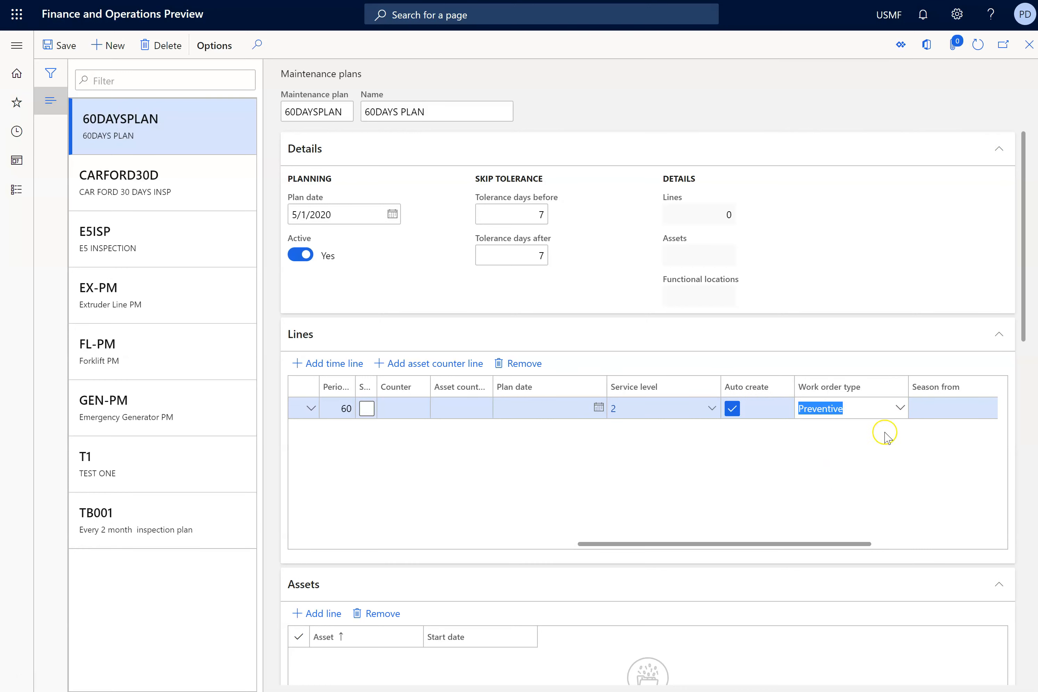
{"action": "left_click_drag", "start_coordinate": [715, 543], "coordinate": [442, 556]}
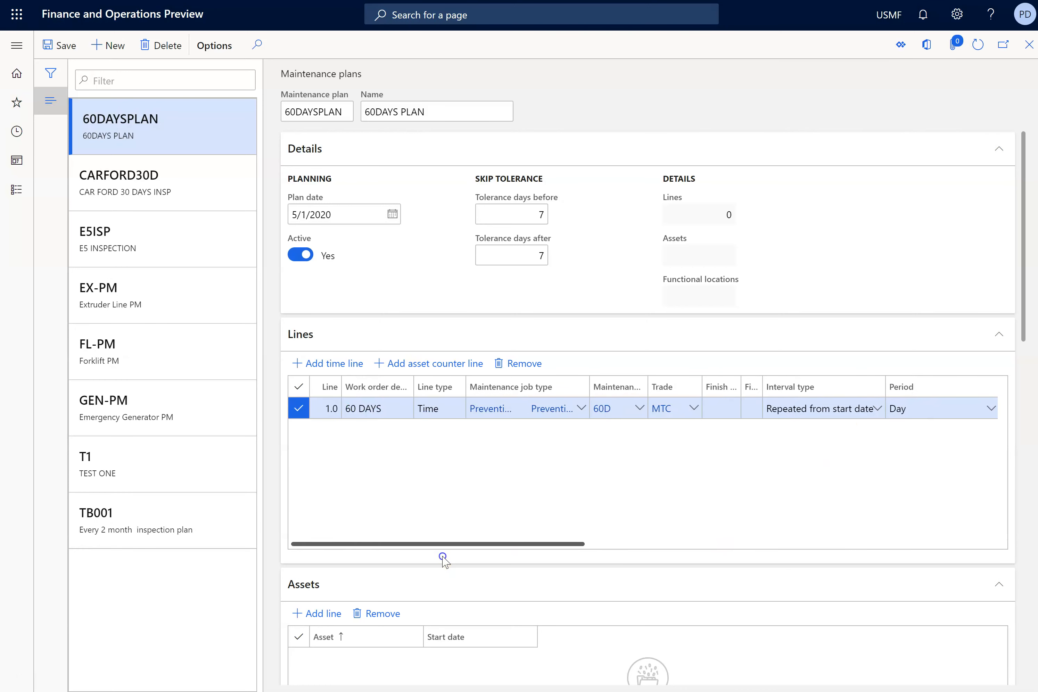
- Add asset K0001 to the maintenance plan with the start date 5/1/2020
{"action": "left_click", "coordinate": [325, 614]}
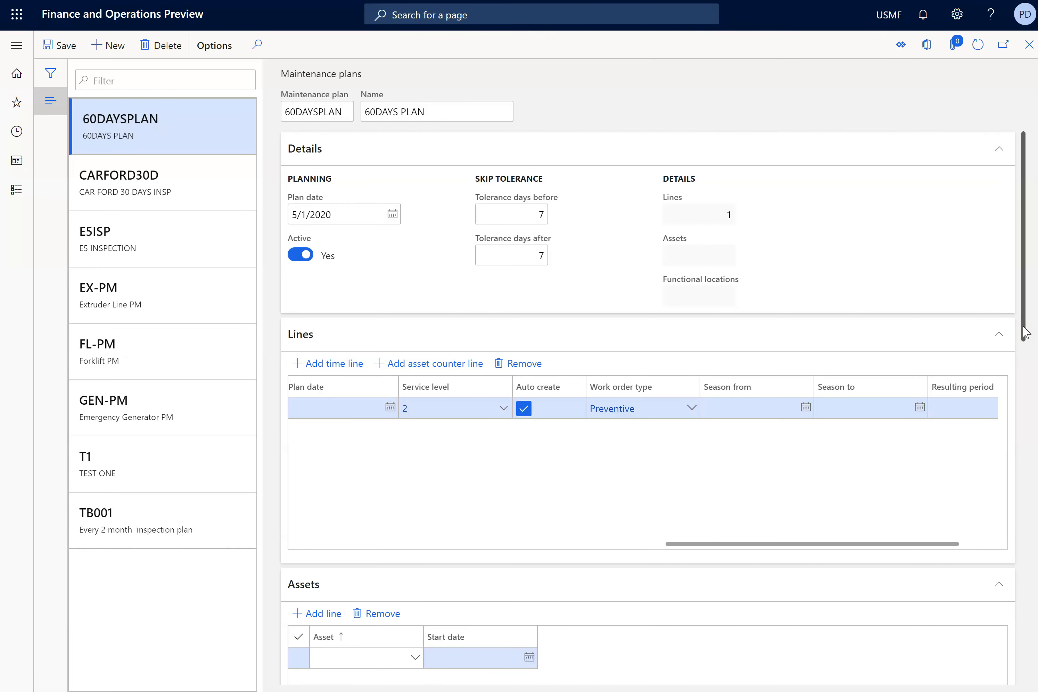
{"action": "left_click", "coordinate": [580, 560]}
{"action": "key", "text": "Tab"}
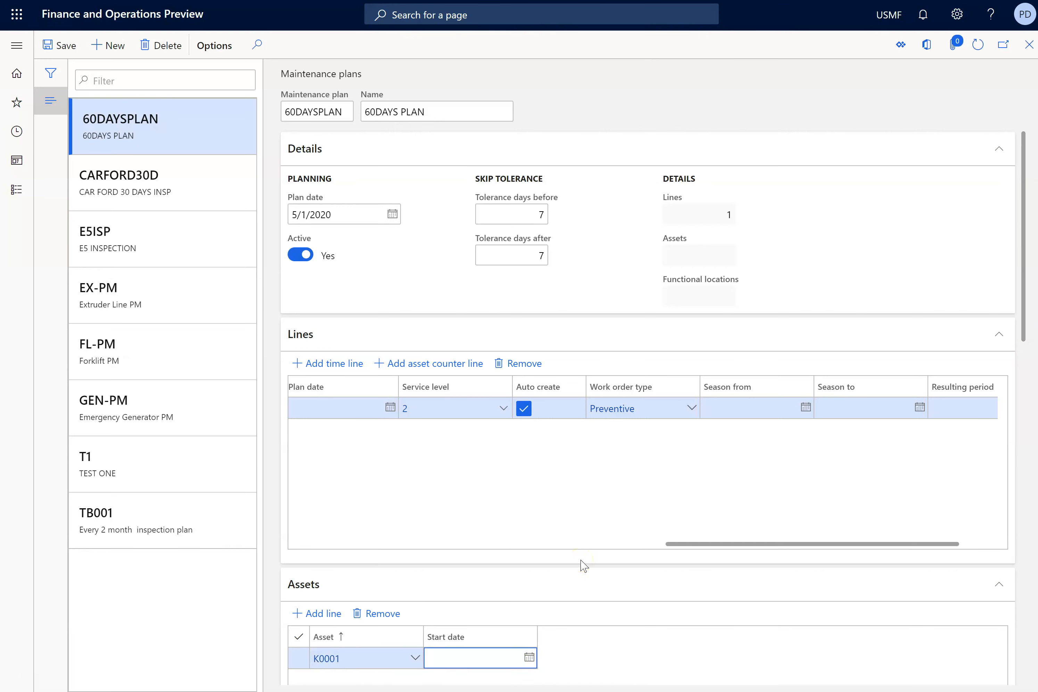
{"action": "left_click", "coordinate": [529, 657]}
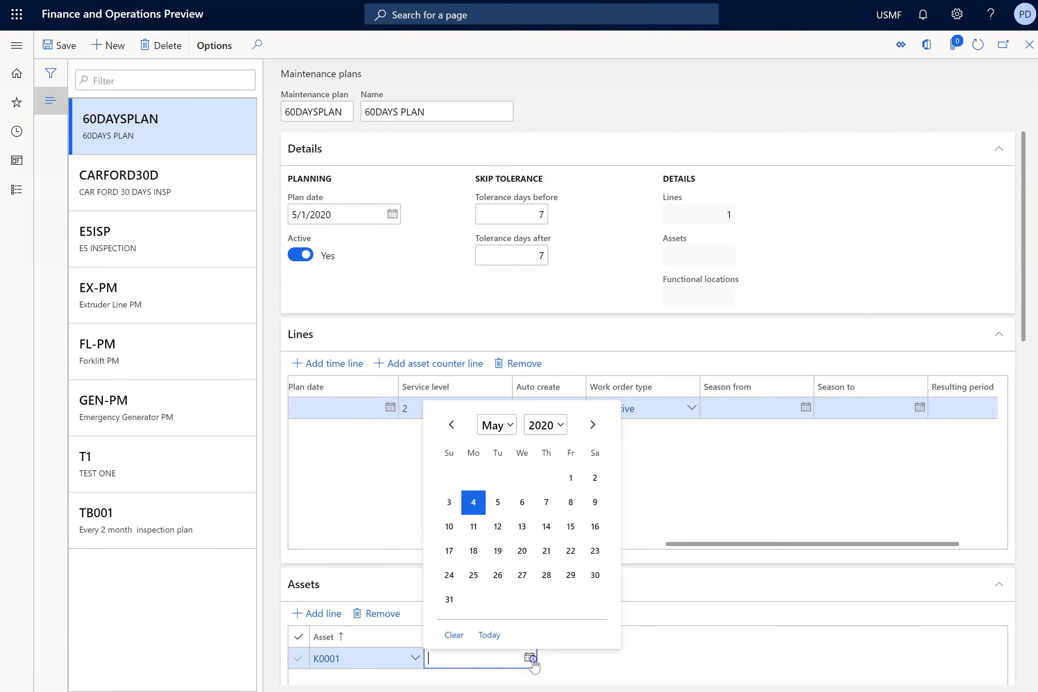
{"action": "left_click", "coordinate": [574, 486]}
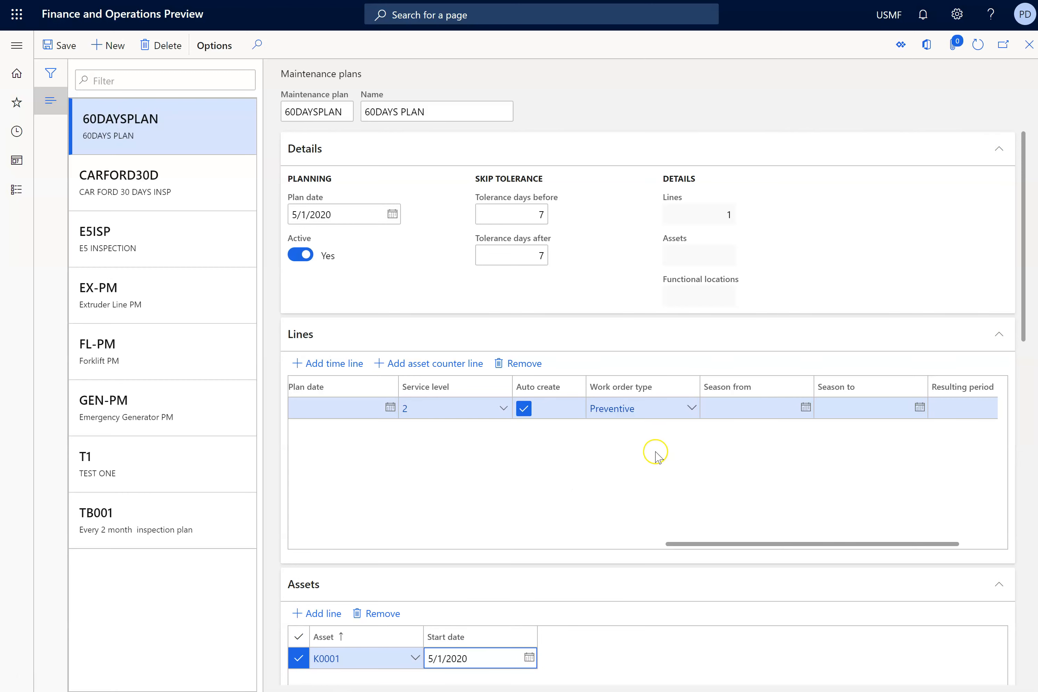
{"action": "left_click", "coordinate": [733, 545]}
{"action": "left_click_drag", "start_coordinate": [734, 544], "coordinate": [431, 550]}
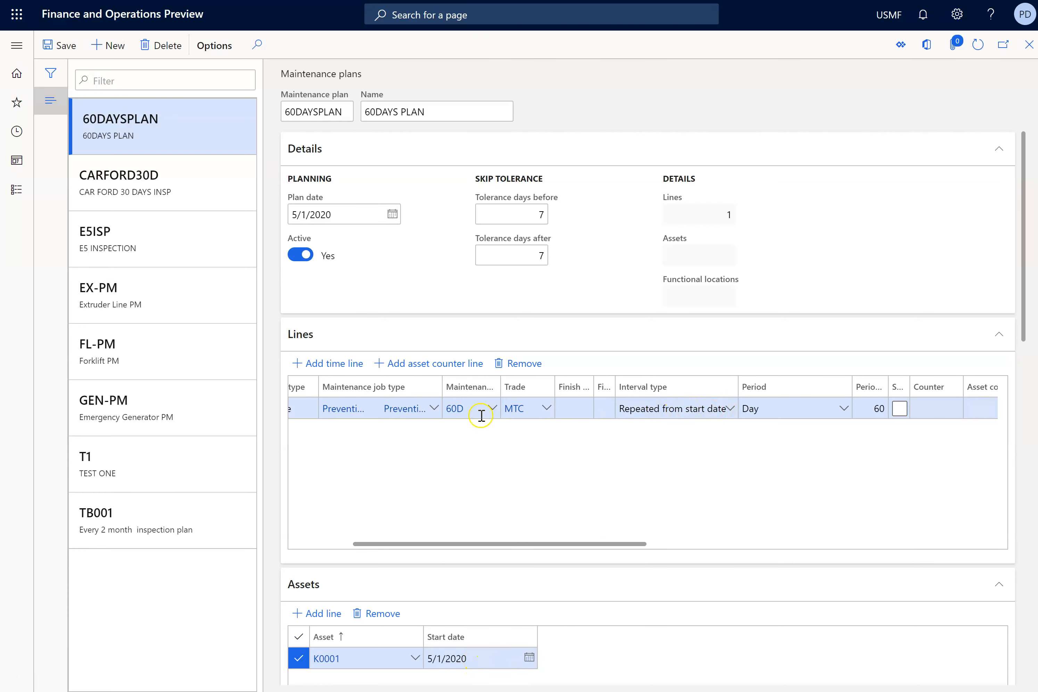
{"action": "mouse_move", "coordinate": [475, 416]}
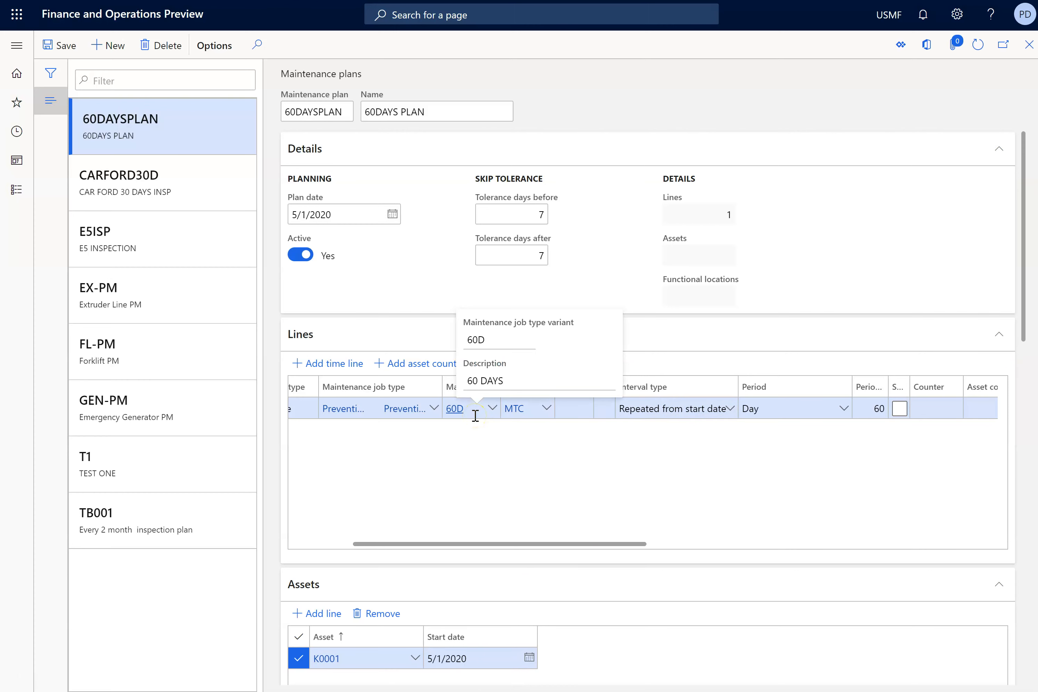